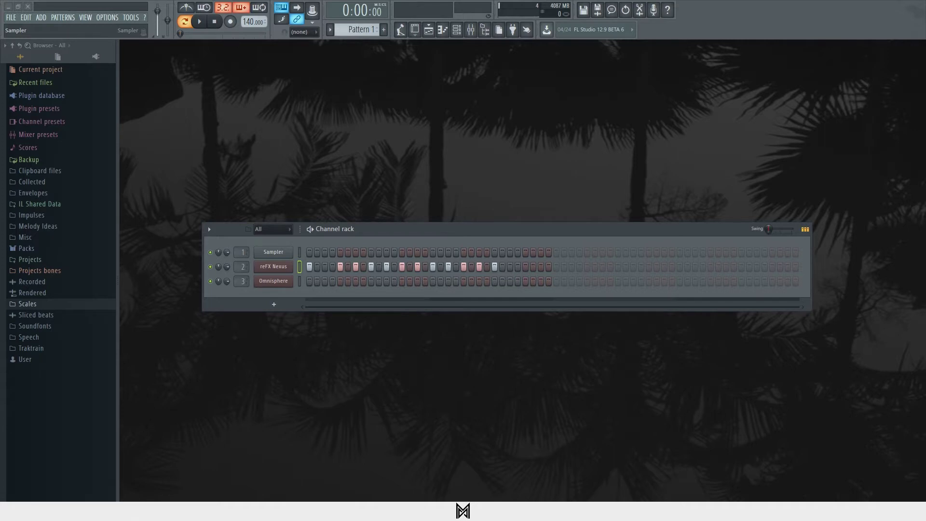
# Open the reFX Nexus channel's piano roll and play back the existing melody
pyautogui.rightClick(291, 266)
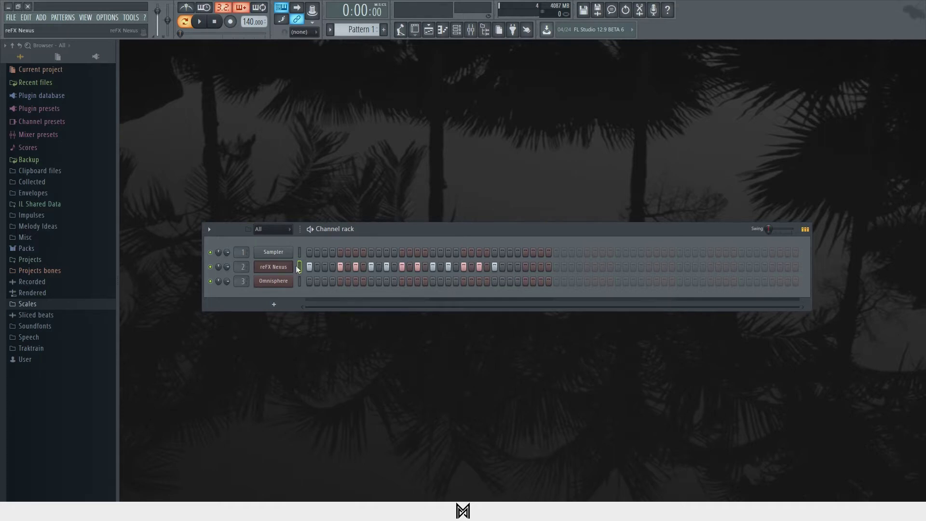
pyautogui.click(256, 161)
pyautogui.scroll(3, 243, 68)
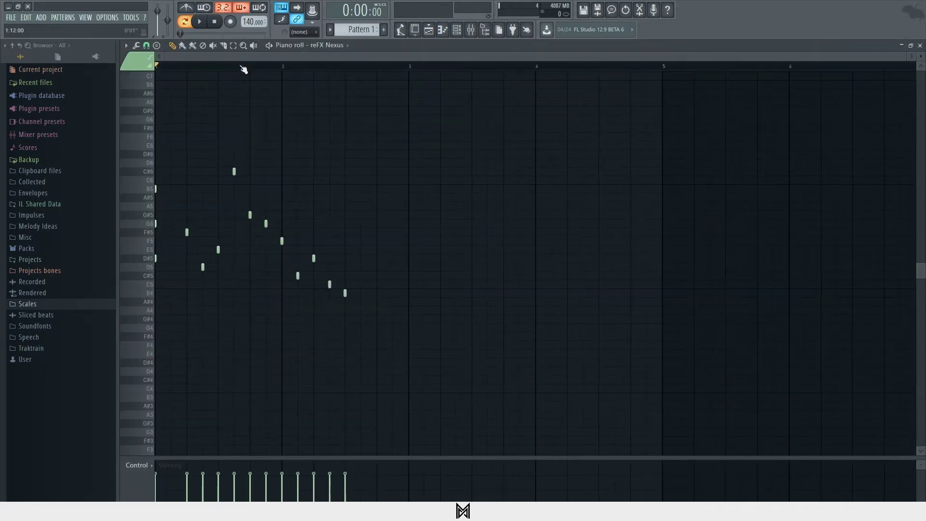
pyautogui.press('space')
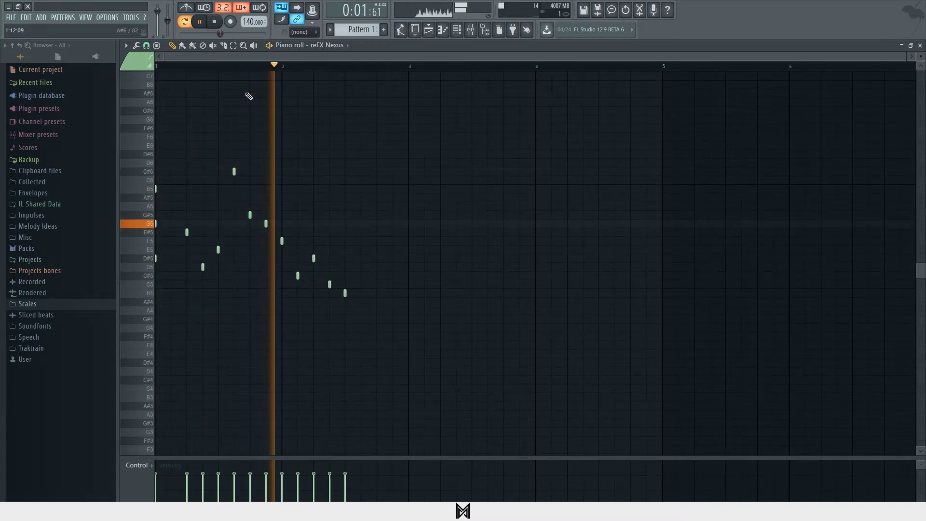
pyautogui.press('space')
# Delete all notes of the reFX Nexus pattern and close its piano roll
pyautogui.moveTo(499, 323); pyautogui.dragTo(10, 111)
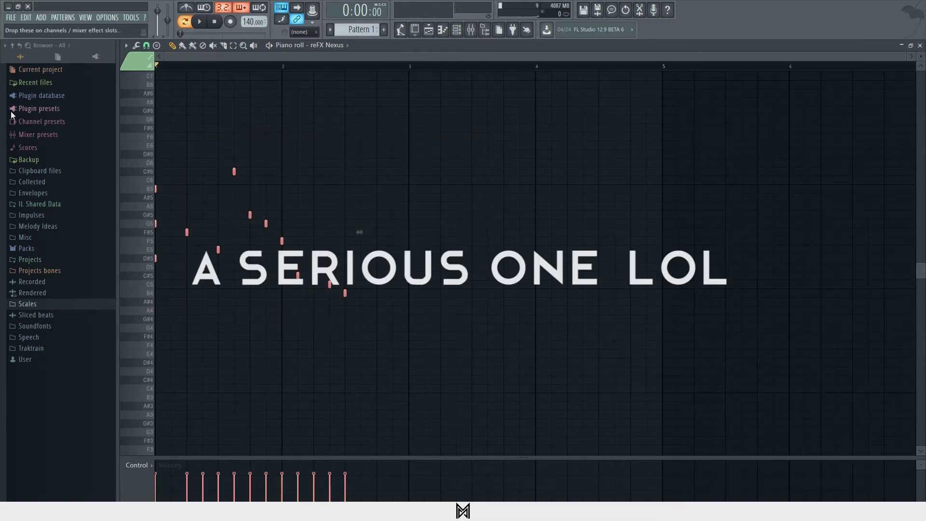
pyautogui.press('Delete')
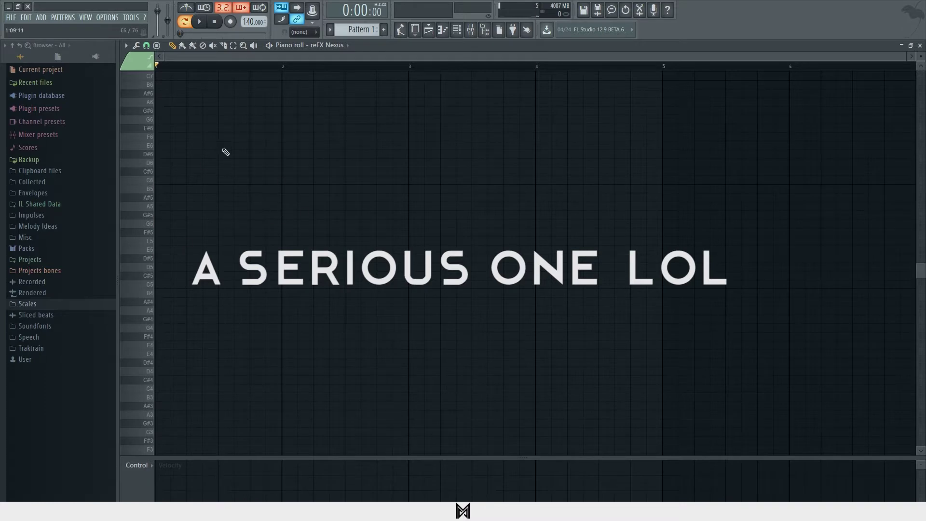
pyautogui.click(919, 46)
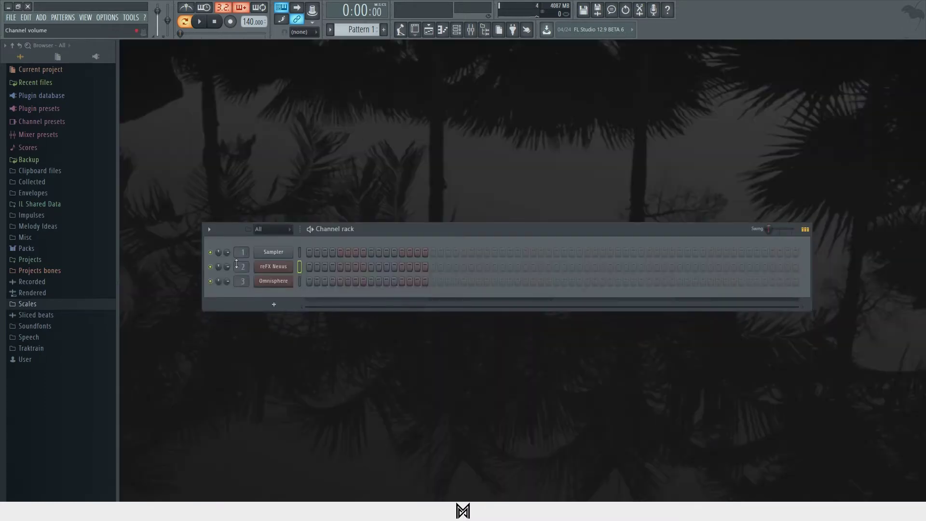
# Look through the C - Scales folder of the Scales Kit, collapse it, and open the Sampler channel's piano roll
pyautogui.click(51, 305)
pyautogui.scroll(-6, 68, 333)
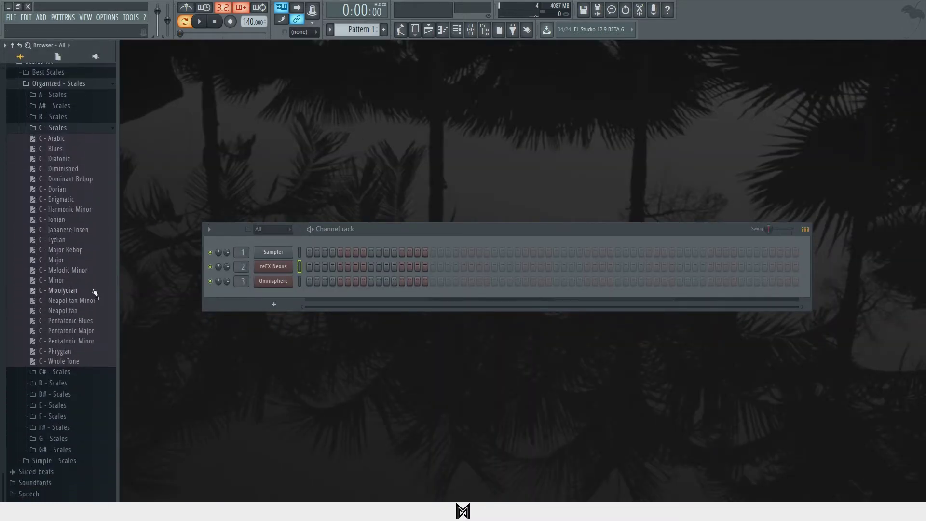
pyautogui.click(81, 127)
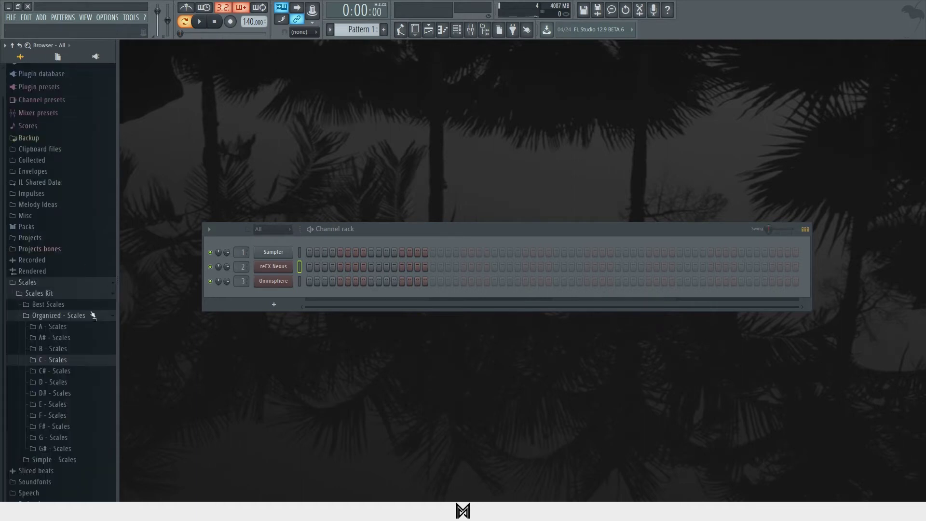
pyautogui.rightClick(288, 252)
pyautogui.click(300, 258)
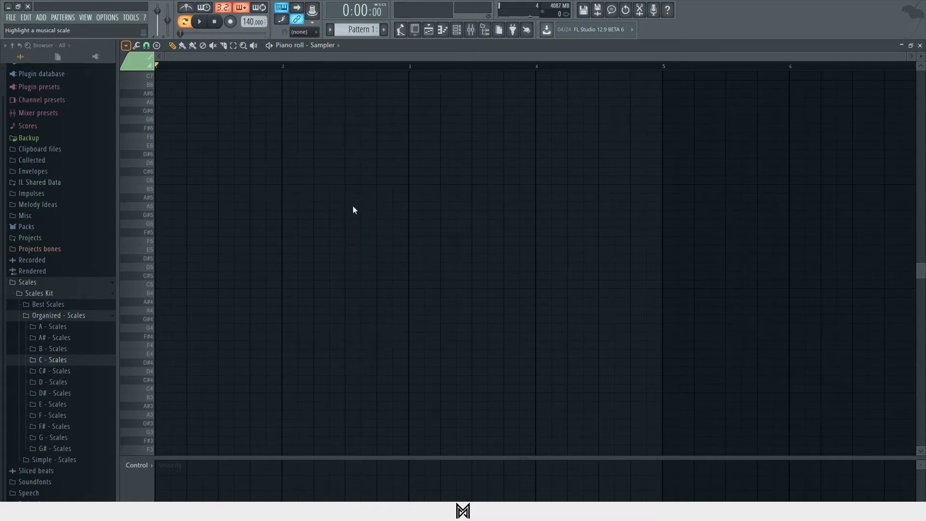
# Place short notes on G5, G#5, A#5, C6, D6 and D#6 at the Sampler pattern's start, and erase them
pyautogui.scroll(-3, 182, 165)
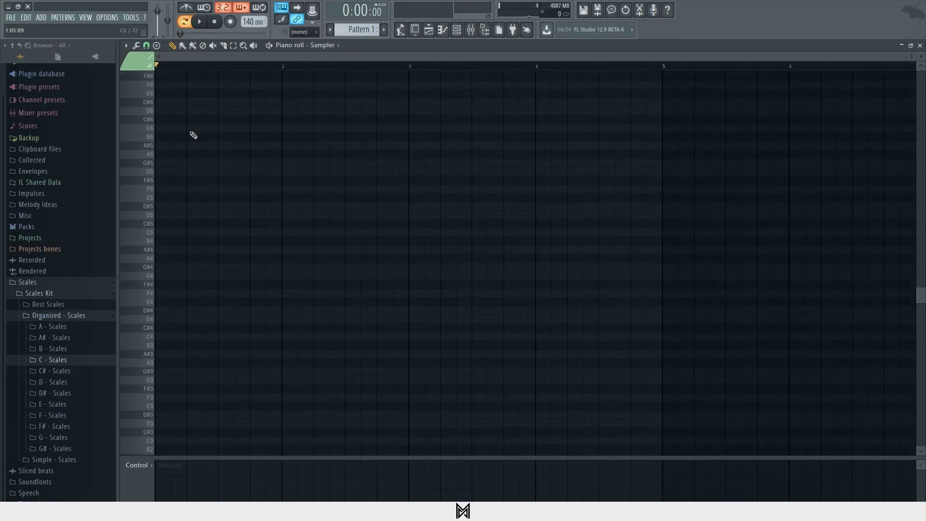
pyautogui.scroll(4, 266, 160)
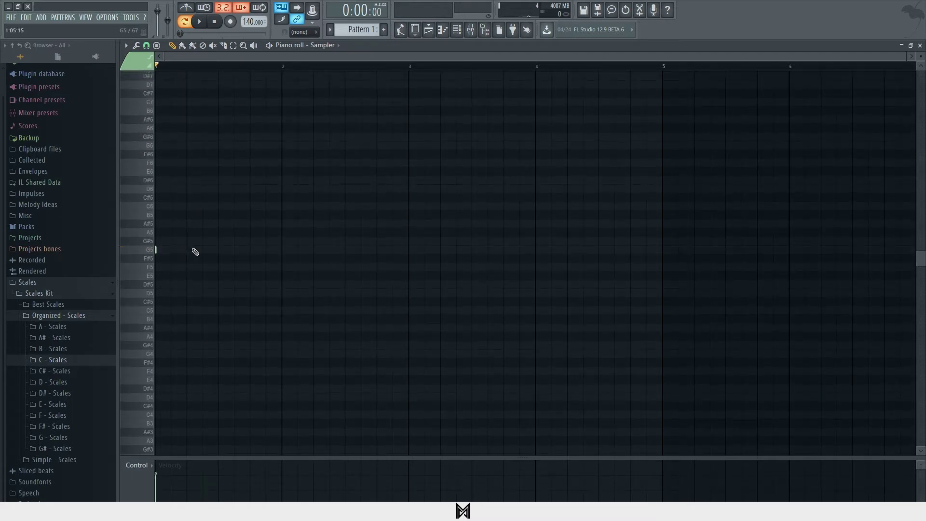
pyautogui.click(146, 223)
pyautogui.click(146, 197)
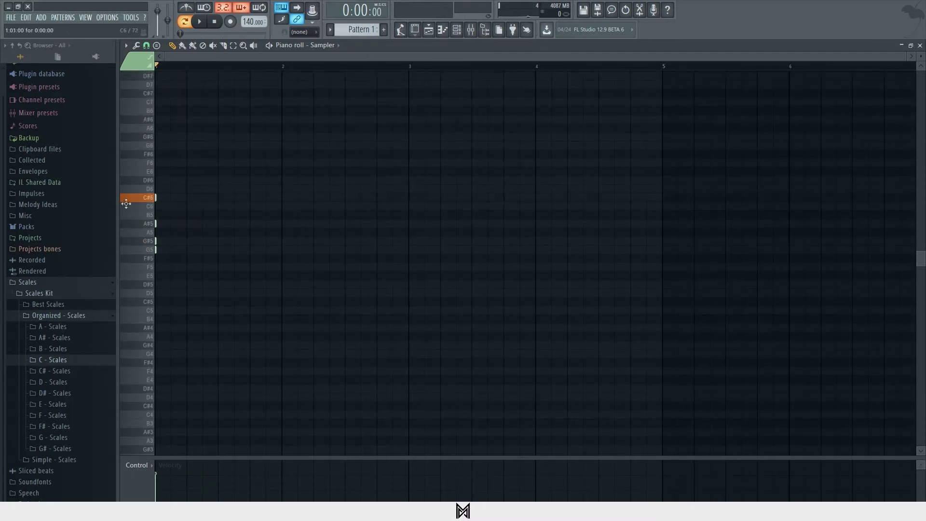
pyautogui.click(176, 208)
pyautogui.click(166, 189)
pyautogui.click(169, 179)
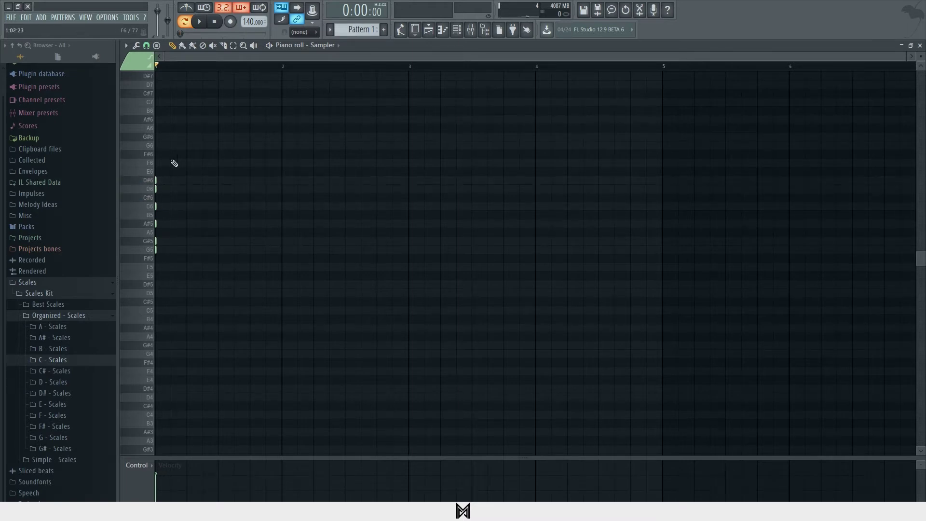
pyautogui.moveTo(166, 161)
pyautogui.mouseDown()
pyautogui.moveTo(155, 171)
pyautogui.moveTo(149, 280)
pyautogui.mouseUp()
pyautogui.moveTo(154, 236)
pyautogui.mouseDown()
pyautogui.moveTo(159, 259)
pyautogui.moveTo(157, 239)
pyautogui.mouseUp()
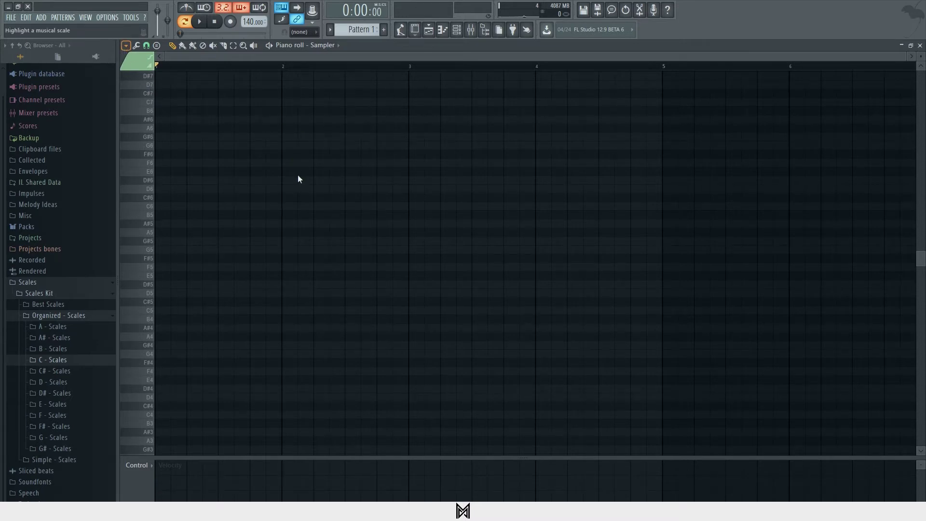
# Draw one-bar notes on F#5, G#5, A5, B5, C#6, D6 and E6 in the Sampler pattern, and delete them all
pyautogui.moveTo(197, 266)
pyautogui.mouseDown()
pyautogui.moveTo(132, 251)
pyautogui.moveTo(282, 257)
pyautogui.mouseUp()
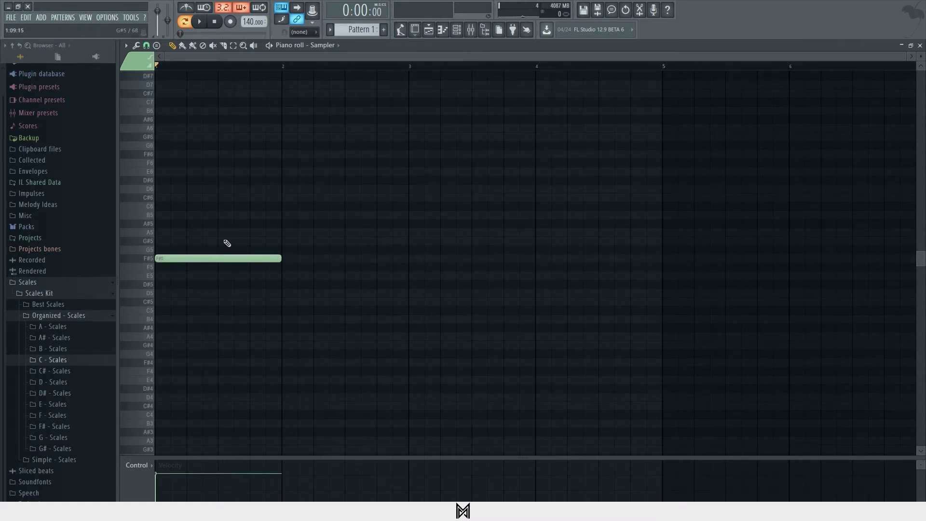
pyautogui.click(225, 241)
pyautogui.click(199, 232)
pyautogui.click(179, 215)
pyautogui.click(183, 197)
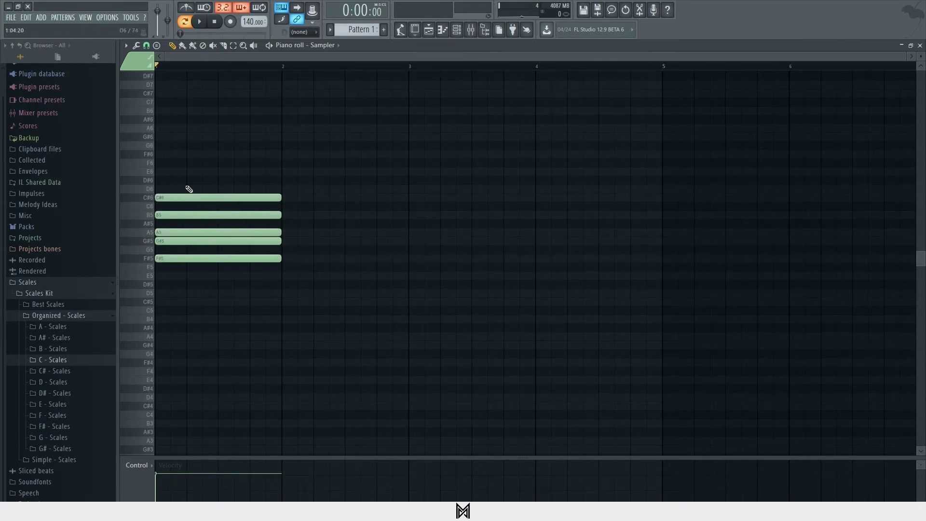
pyautogui.click(184, 188)
pyautogui.click(190, 171)
pyautogui.hotkey('ctrl', 'a')
pyautogui.press('Delete')
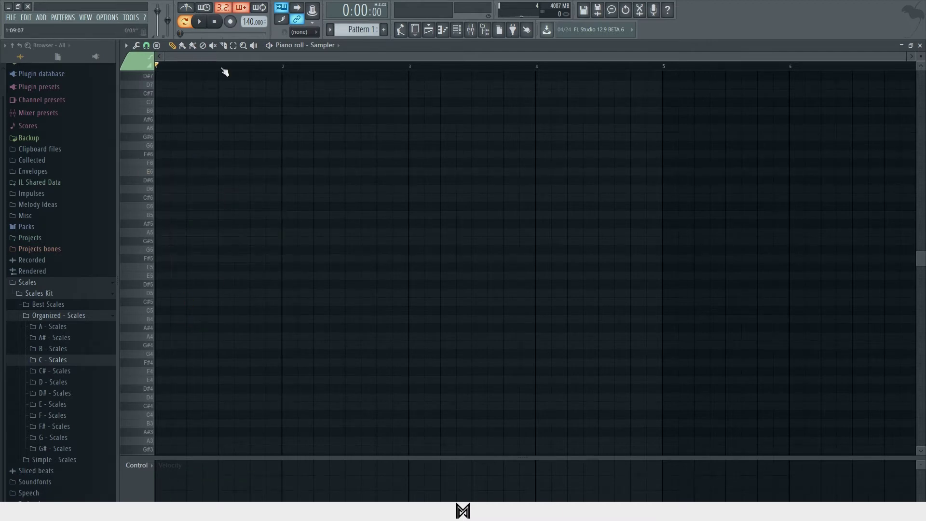
# Stamp a minor scale starting on F#4 in the Sampler pattern and stretch its notes across four bars
pyautogui.click(126, 45)
pyautogui.scroll(-3, 333, 124)
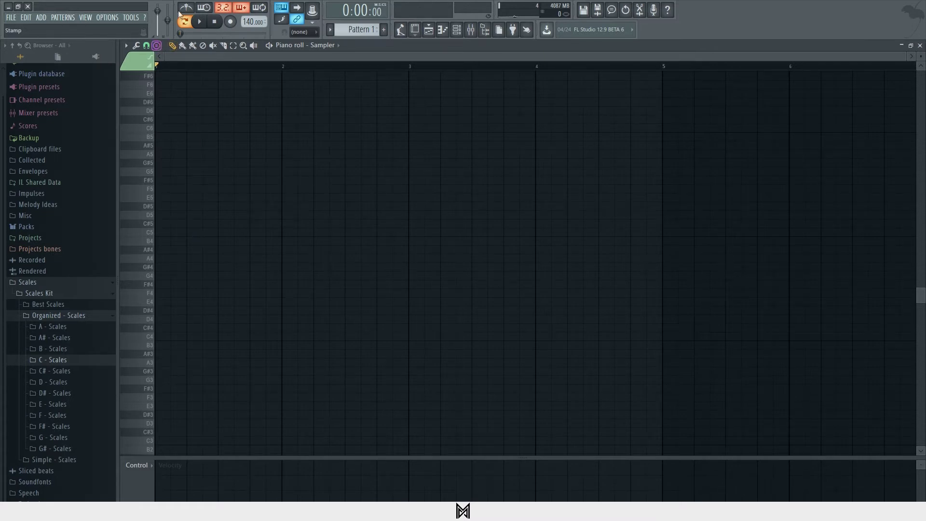
pyautogui.scroll(-3, 218, 302)
pyautogui.moveTo(174, 227)
pyautogui.mouseDown()
pyautogui.moveTo(149, 231)
pyautogui.moveTo(170, 235)
pyautogui.mouseUp()
pyautogui.moveTo(284, 233); pyautogui.dragTo(663, 235)
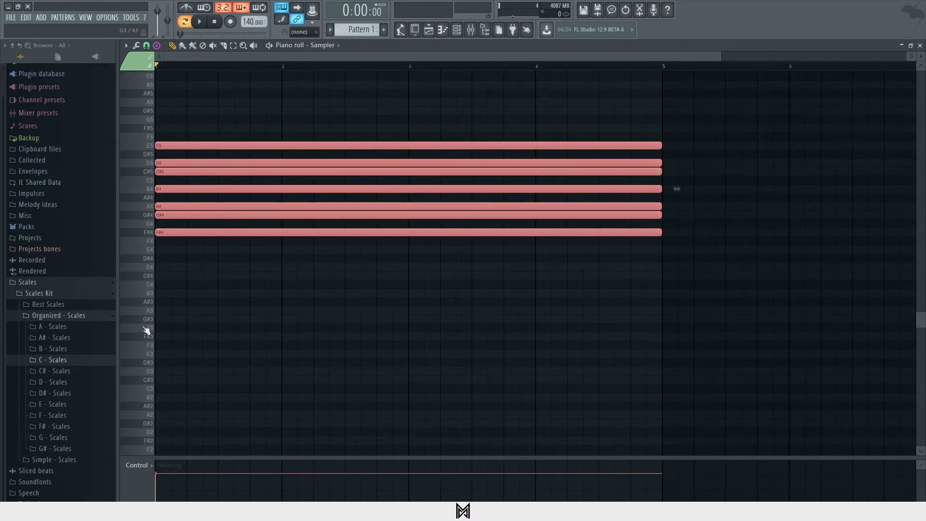
# Duplicate the F# minor scale upward octave by octave through the high range, raising the topmost copy one semitone to start on F#9
pyautogui.scroll(6, 200, 298)
pyautogui.hotkey('ctrl', 'c')
pyautogui.hotkey('ctrl', 'v')
pyautogui.hotkey('ctrl', 'Up')
pyautogui.scroll(7, 170, 263)
pyautogui.hotkey('ctrl', 'c')
pyautogui.hotkey('ctrl', 'v')
pyautogui.hotkey('ctrl', 'Up')
pyautogui.scroll(3, 212, 241)
pyautogui.hotkey('ctrl', 'c')
pyautogui.hotkey('ctrl', 'v')
pyautogui.scroll(4, 170, 276)
pyautogui.hotkey('ctrl', 'Up')
pyautogui.scroll(1, 171, 246)
pyautogui.hotkey('ctrl', 'c')
pyautogui.hotkey('ctrl', 'v')
pyautogui.hotkey('ctrl', 'Up')
pyautogui.scroll(5, 186, 164)
pyautogui.hotkey('ctrl', 'c')
pyautogui.hotkey('ctrl', 'v')
pyautogui.hotkey('ctrl', 'Up')
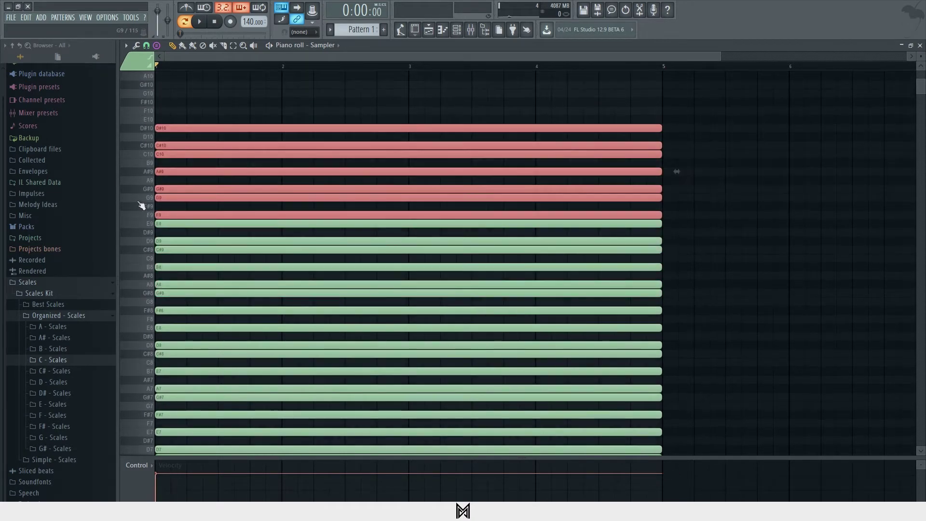
pyautogui.scroll(1, 141, 205)
pyautogui.press('Up')
pyautogui.scroll(-20, 167, 129)
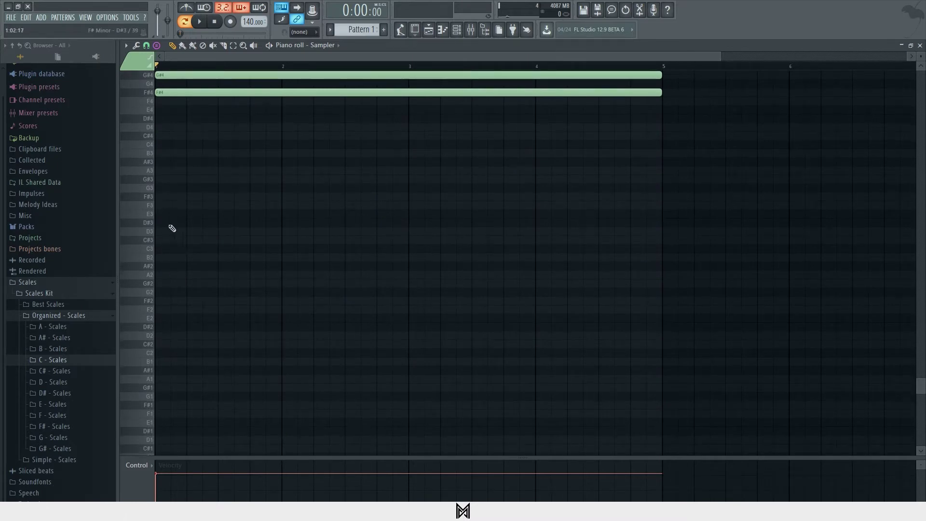
# Stamp further four-bar copies of the minor scale starting on F#3, F#2, F#1 and F#0 to fill the low range
pyautogui.click(166, 196)
pyautogui.scroll(-2, 168, 241)
pyautogui.click(171, 252)
pyautogui.scroll(-2, 174, 262)
pyautogui.click(163, 287)
pyautogui.moveTo(162, 292); pyautogui.dragTo(162, 300)
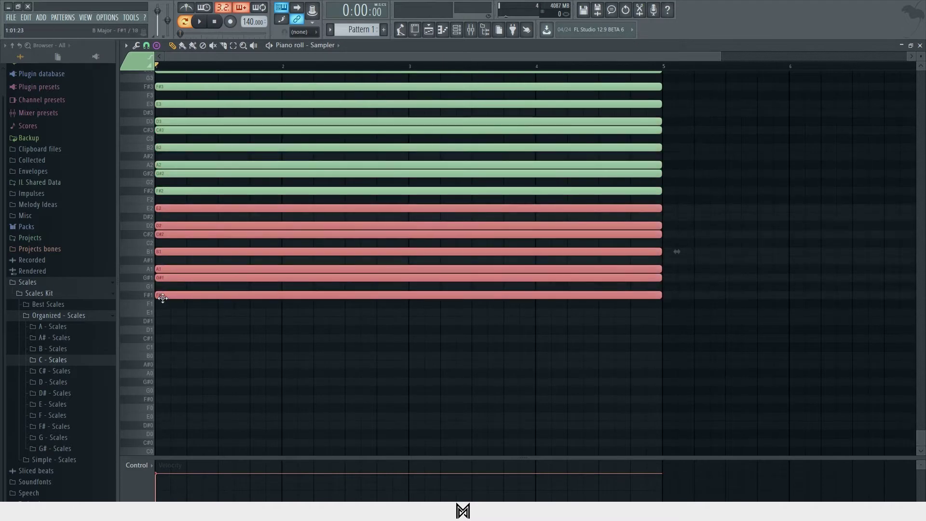
pyautogui.click(159, 400)
pyautogui.scroll(7, 724, 169)
# Close the Sampler piano roll and open the Omnisphere channel's piano roll
pyautogui.click(920, 46)
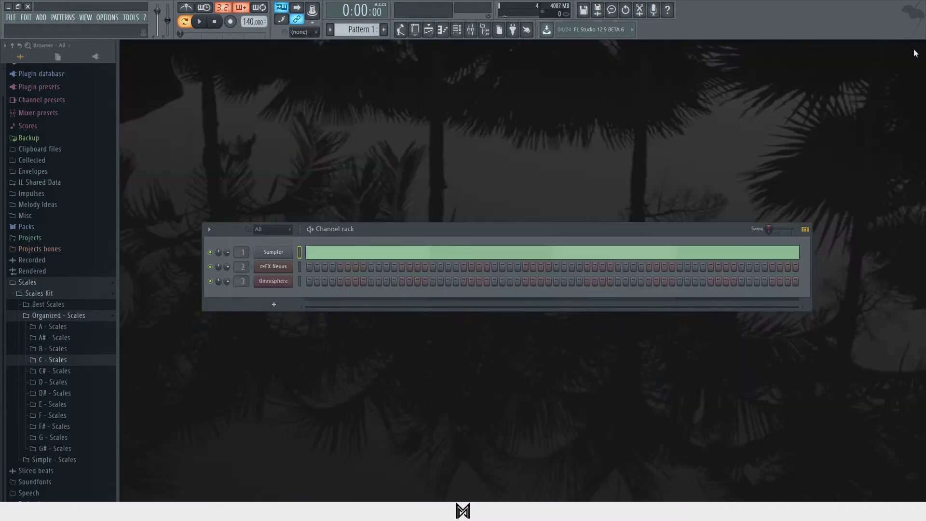
pyautogui.click(285, 282)
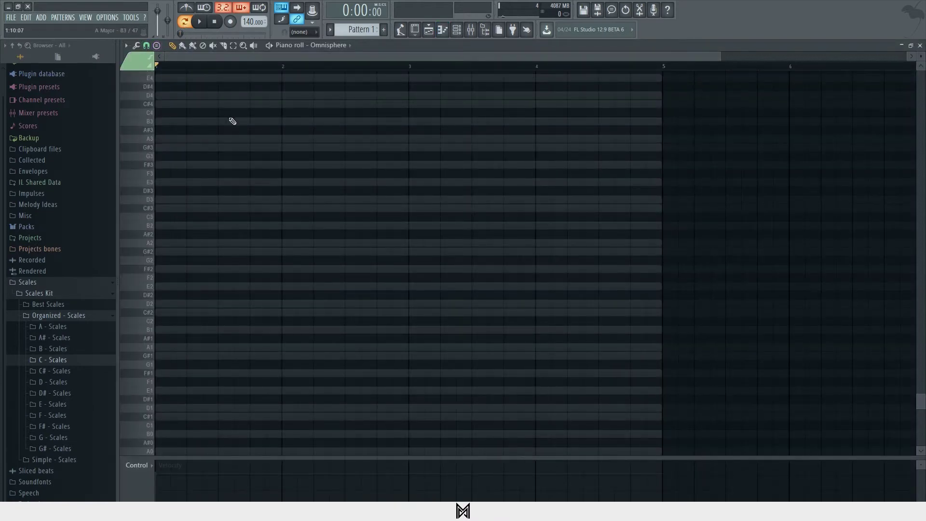
pyautogui.scroll(-1, 279, 165)
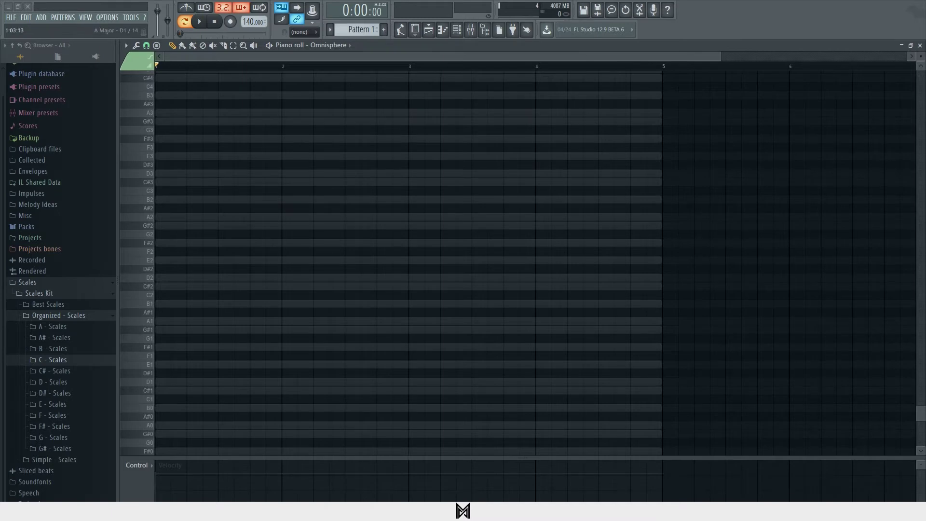
# Draw four-bar notes on E1, F#1 and G#1 along the ghost notes and transpose them up two octaves
pyautogui.click(176, 364)
pyautogui.click(185, 346)
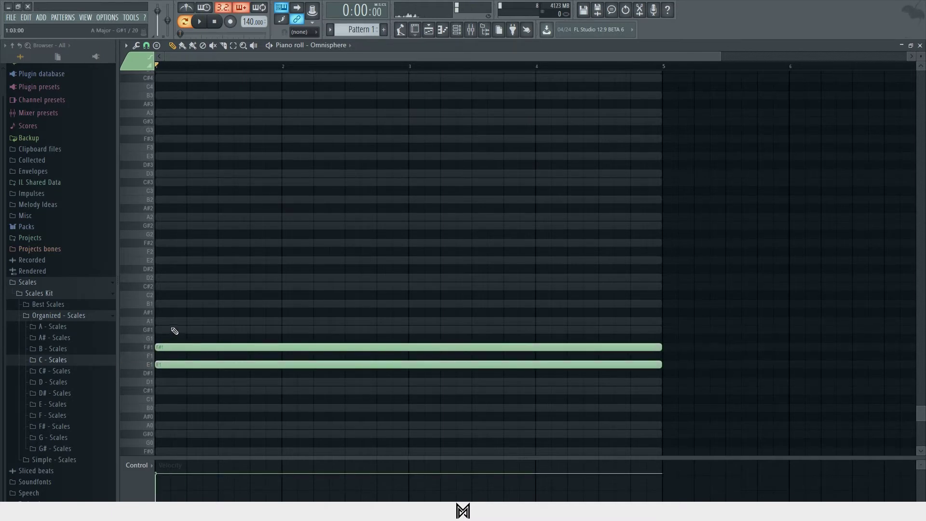
pyautogui.click(174, 329)
pyautogui.hotkey('ctrl', 'Up')
pyautogui.hotkey('ctrl', 'Up')
pyautogui.scroll(3, 192, 283)
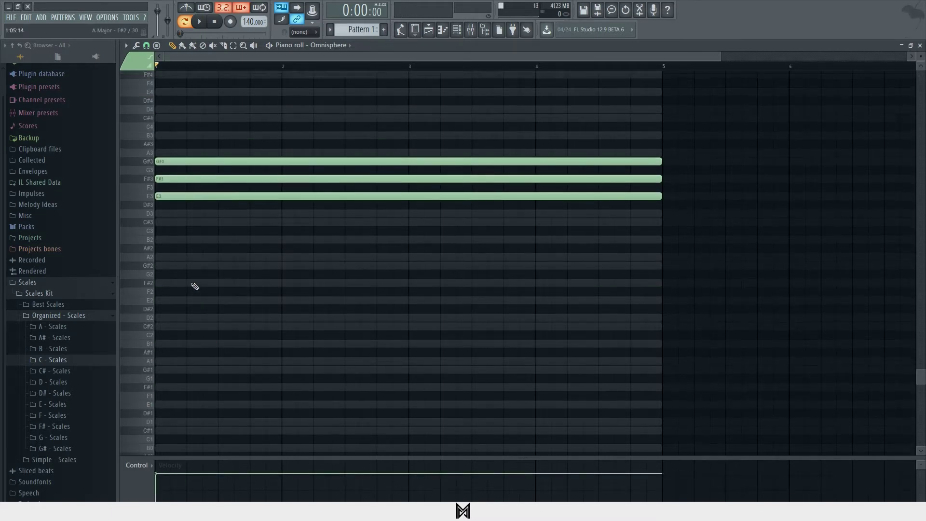
# Add four-bar notes on A3, B3, C#4, D4, E4, F#4, G#4 and A4, following the ghost notes
pyautogui.click(174, 227)
pyautogui.rightClick(177, 227)
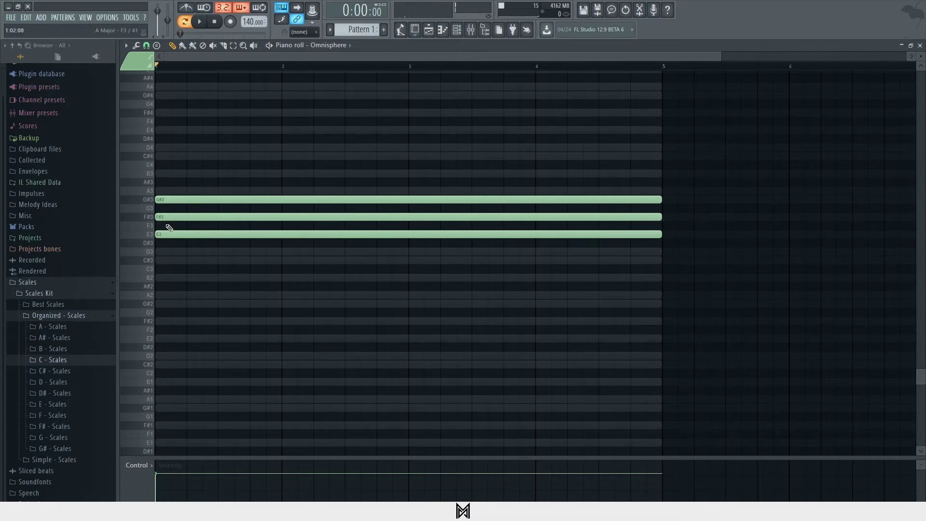
pyautogui.click(167, 191)
pyautogui.click(166, 174)
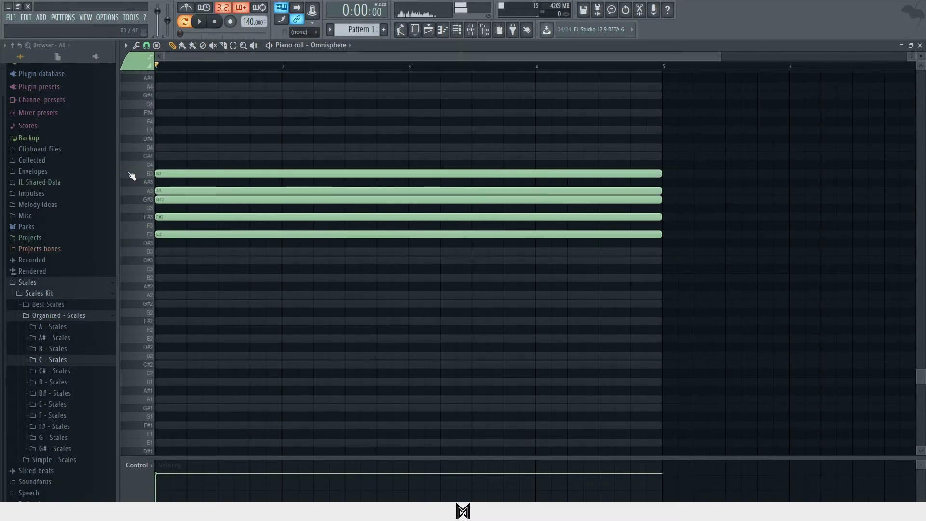
pyautogui.click(165, 156)
pyautogui.click(163, 147)
pyautogui.click(163, 130)
pyautogui.click(162, 113)
pyautogui.click(165, 95)
pyautogui.scroll(2, 176, 125)
pyautogui.click(171, 136)
pyautogui.scroll(4, 237, 143)
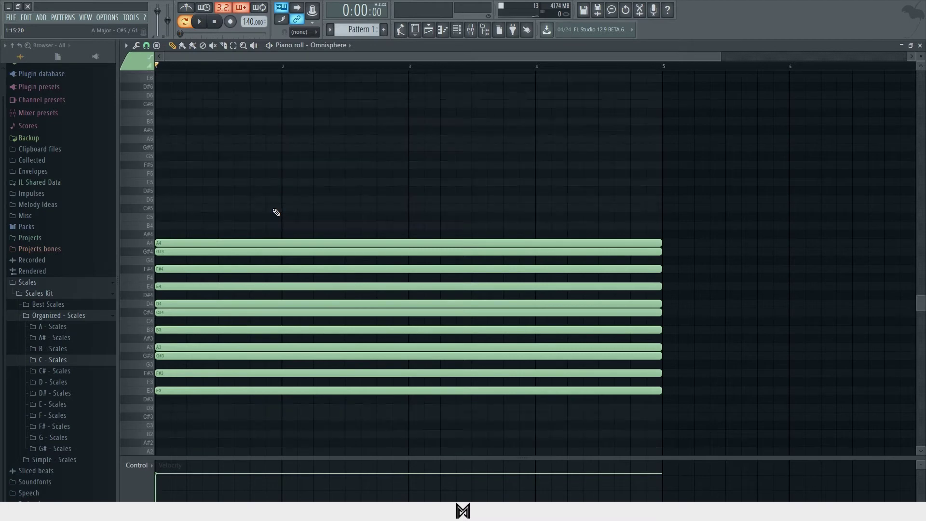
# Add four-bar notes on B4, C#5, D5 and E5, and erase the whole run of Omnisphere notes
pyautogui.click(182, 225)
pyautogui.click(169, 208)
pyautogui.click(161, 193)
pyautogui.rightClick(175, 193)
pyautogui.click(175, 200)
pyautogui.click(188, 182)
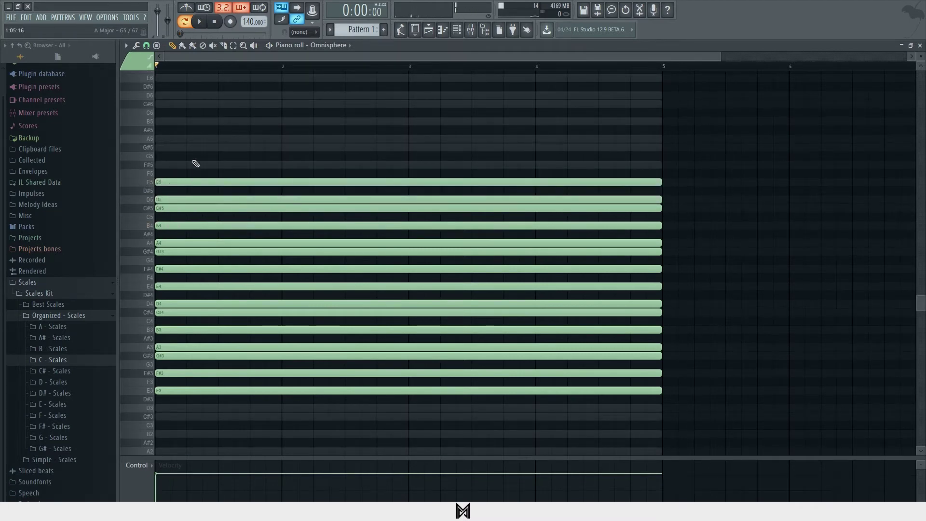
pyautogui.moveTo(201, 157)
pyautogui.mouseDown()
pyautogui.moveTo(256, 336)
pyautogui.moveTo(246, 394)
pyautogui.mouseUp()
# Set the drawing length to one beat by shortening an E3 note, and erase that note
pyautogui.click(246, 390)
pyautogui.moveTo(661, 389); pyautogui.dragTo(188, 389)
pyautogui.rightClick(185, 389)
pyautogui.scroll(3, 186, 383)
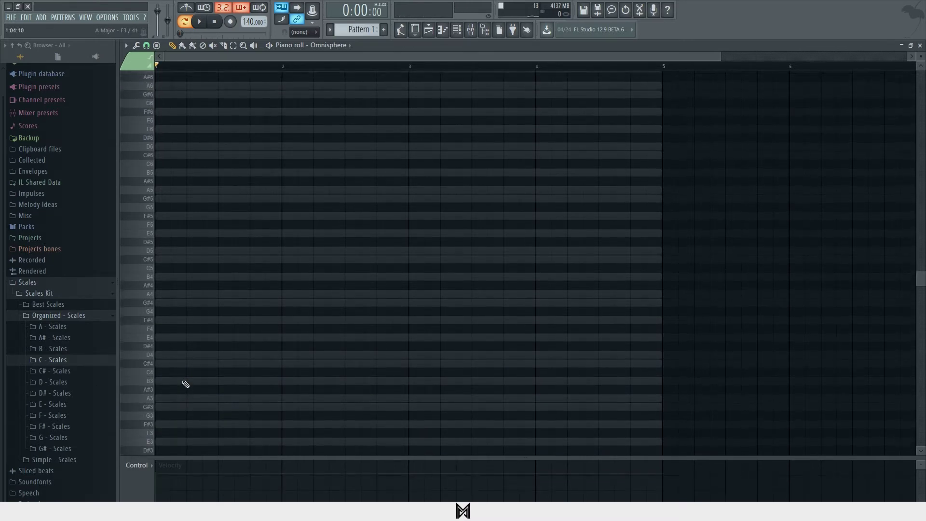
pyautogui.click(169, 286)
pyautogui.rightClick(178, 287)
pyautogui.scroll(3, 209, 291)
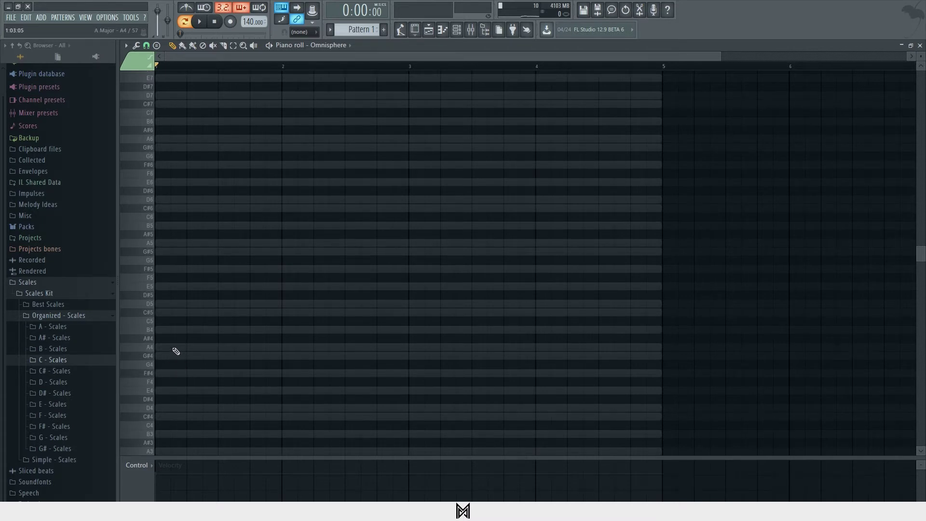
# Build a chord from one-beat notes B4, D5 and F#5 at the start of the Omnisphere pattern and play it
pyautogui.click(175, 332)
pyautogui.click(176, 305)
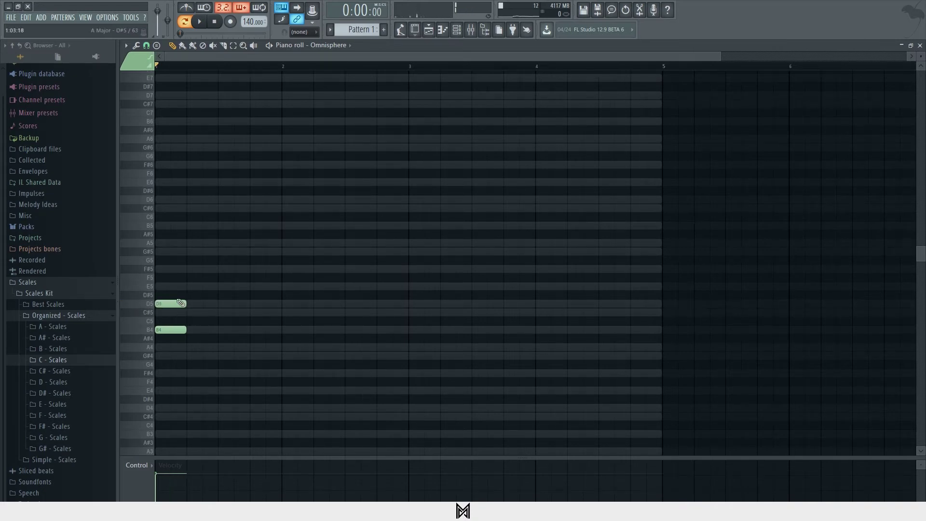
pyautogui.click(178, 269)
pyautogui.press('space')
pyautogui.press('space')
# Stretch the three chord notes B4, D5 and F#5 to one full bar and deselect them
pyautogui.keyDown('ctrl'); pyautogui.moveTo(191, 325); pyautogui.dragTo(167, 255); pyautogui.keyUp('ctrl')
pyautogui.keyDown('ctrl'); pyautogui.moveTo(203, 354); pyautogui.dragTo(281, 268); pyautogui.keyUp('ctrl')
pyautogui.hotkey('ctrl', 'd')
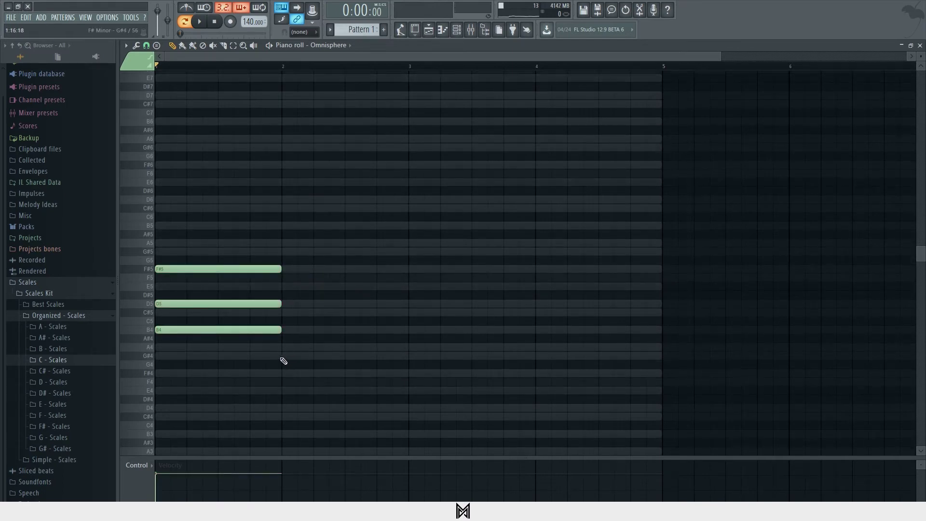
# Add a second chord of one-bar notes G#4, B4 and D5 in bar 2 and play the pattern
pyautogui.click(282, 356)
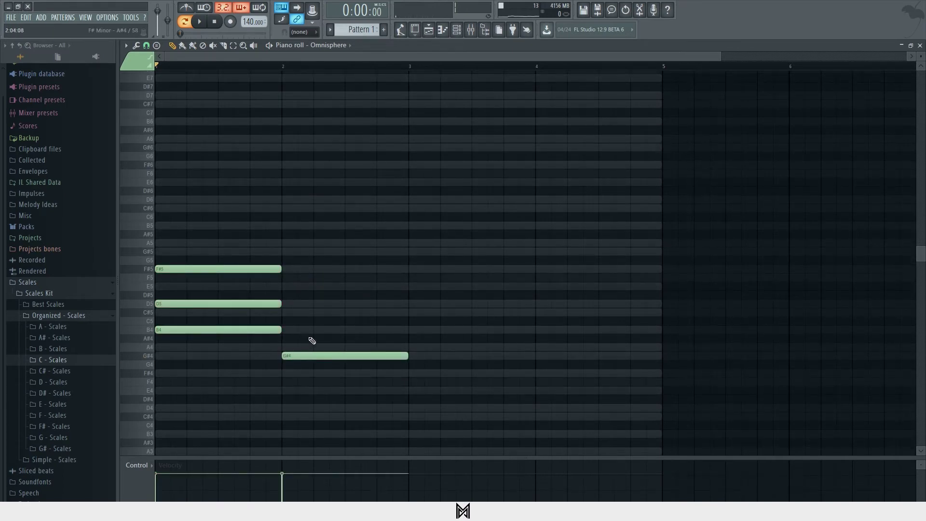
pyautogui.click(287, 330)
pyautogui.click(288, 295)
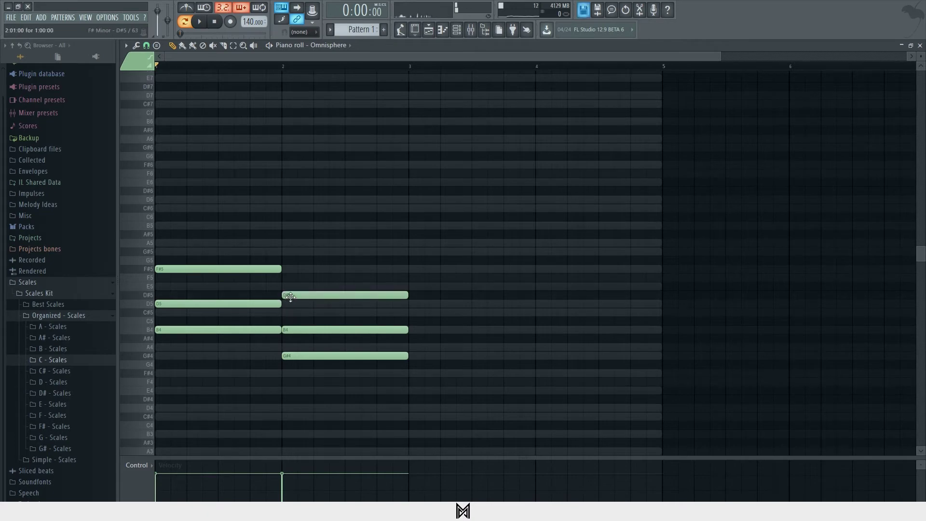
pyautogui.moveTo(288, 295); pyautogui.dragTo(290, 304)
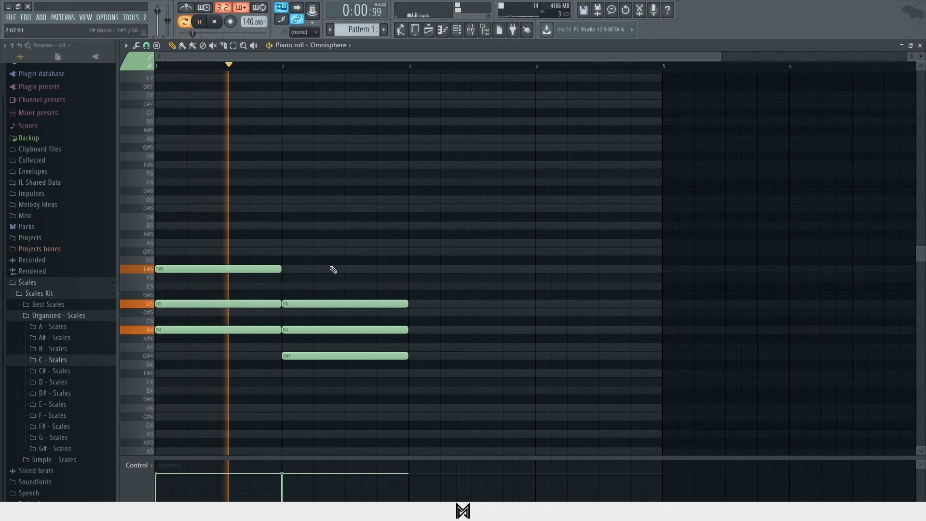
pyautogui.press('space')
# Add a third chord of one-bar notes F#4, A4 and C#5 in bar 3 and play the progression
pyautogui.click(414, 372)
pyautogui.click(417, 346)
pyautogui.click(426, 312)
pyautogui.press('space')
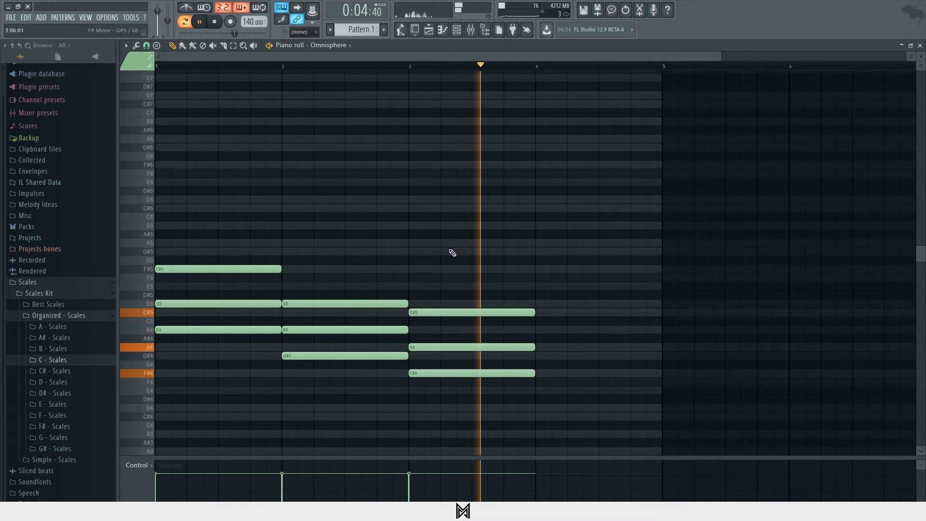
pyautogui.press('space')
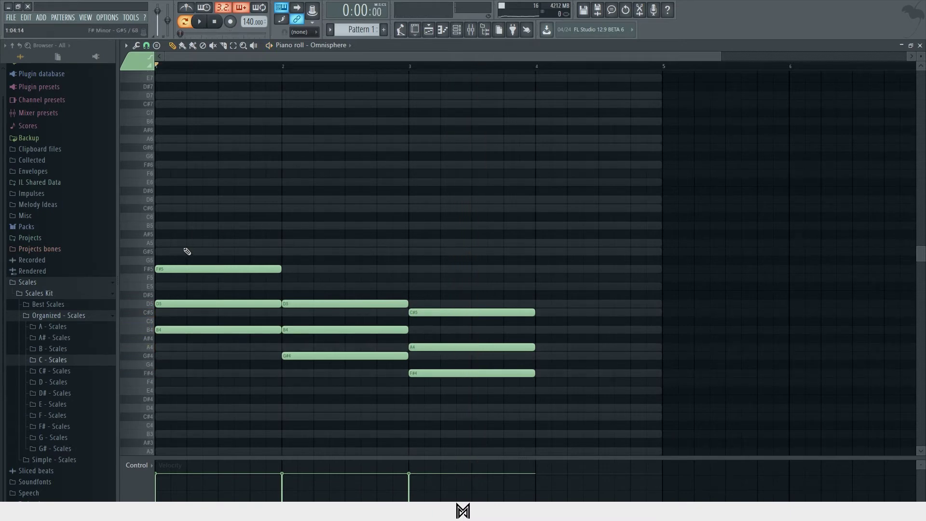
# Top the three chords with one-bar notes A5, F#5 and E5 respectively and play the progression
pyautogui.click(158, 243)
pyautogui.click(286, 268)
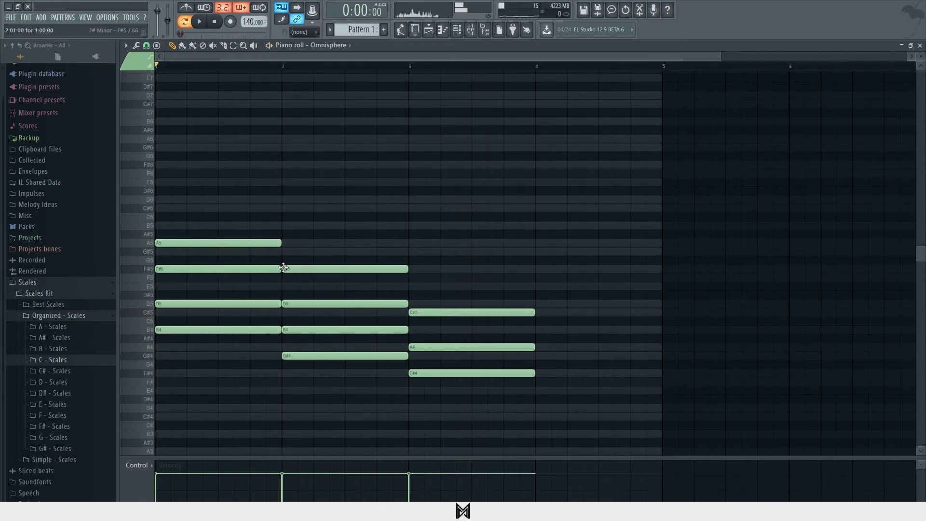
pyautogui.click(414, 287)
pyautogui.press('space')
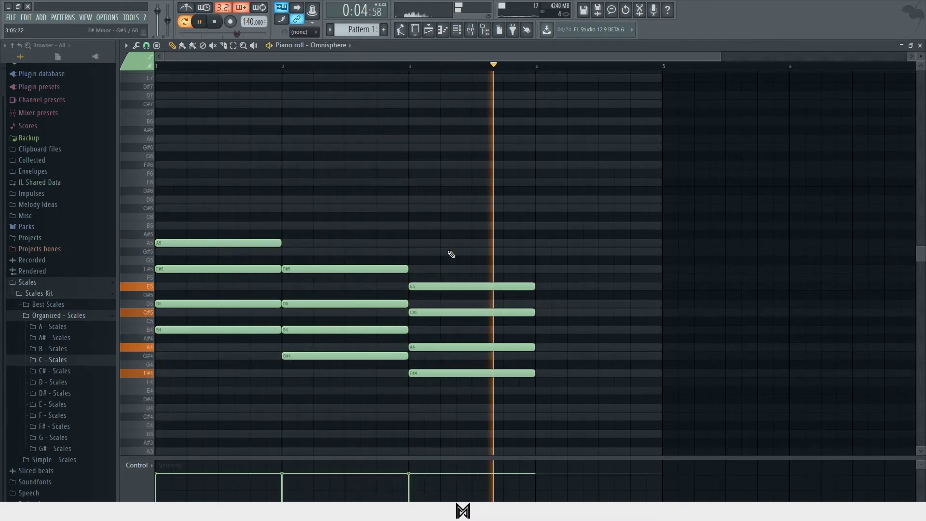
pyautogui.press('space')
# Try the third chord's E5 note in the octaves above and below, ending back on E5
pyautogui.click(454, 286)
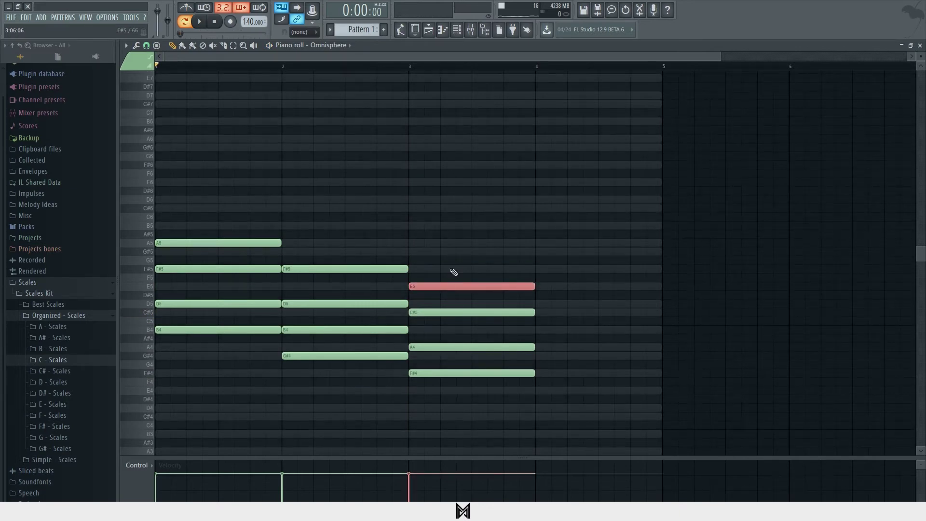
pyautogui.hotkey('ctrl', 'Up')
pyautogui.hotkey('ctrl', 'Down')
pyautogui.hotkey('ctrl', 'Down')
pyautogui.hotkey('ctrl', 'Up')
pyautogui.hotkey('ctrl', 'Down')
pyautogui.hotkey('ctrl', 'Up')
pyautogui.hotkey('ctrl', 'Down')
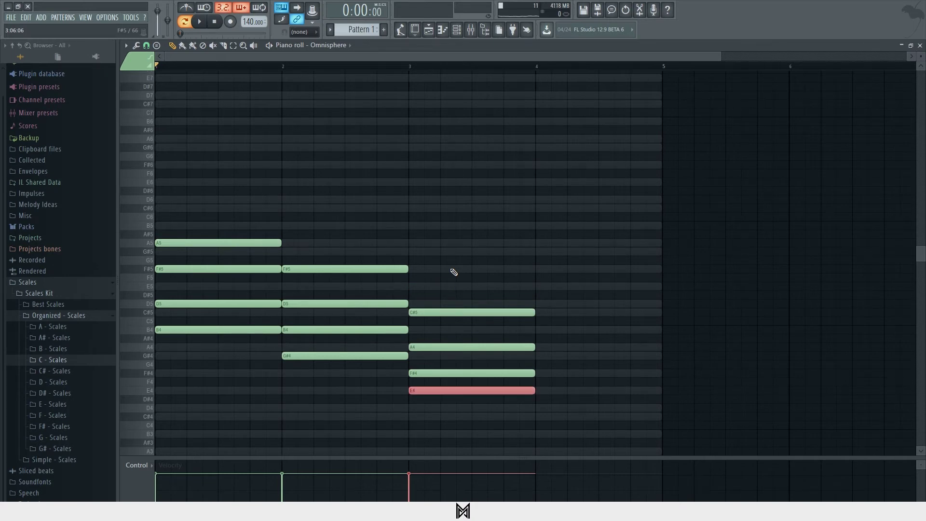
pyautogui.hotkey('ctrl', 'Up')
# Raise the second chord's B4 by an octave, lower the first chord's D5 by an octave, and play the pattern
pyautogui.click(336, 329)
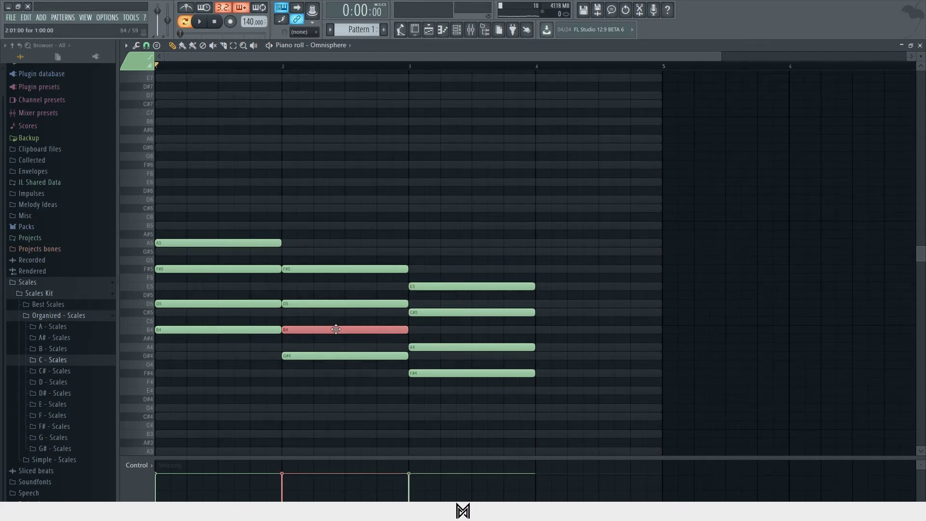
pyautogui.hotkey('ctrl', 'Up')
pyautogui.click(205, 304)
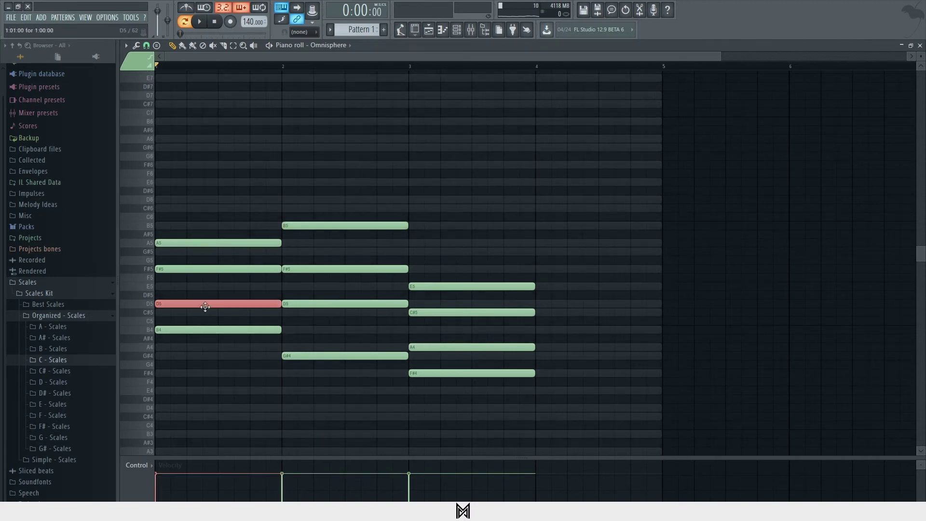
pyautogui.hotkey('ctrl', 'Down')
pyautogui.press('space')
pyautogui.hotkey('ctrl', 'd')
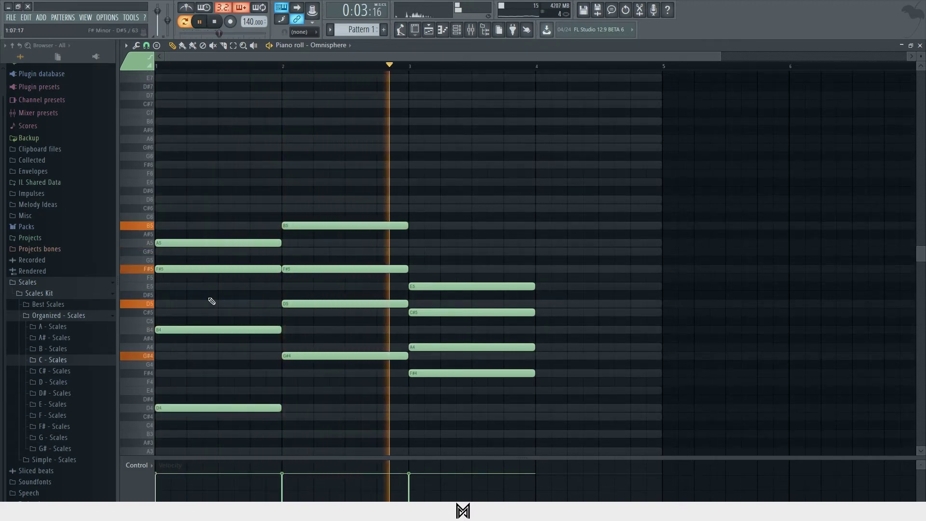
pyautogui.press('space')
# Move the first chord's lowest note back up to D5 and the second chord's highest note back down to B4
pyautogui.click(251, 407)
pyautogui.hotkey('ctrl', 'Up')
pyautogui.hotkey('ctrl', 'd')
pyautogui.click(367, 224)
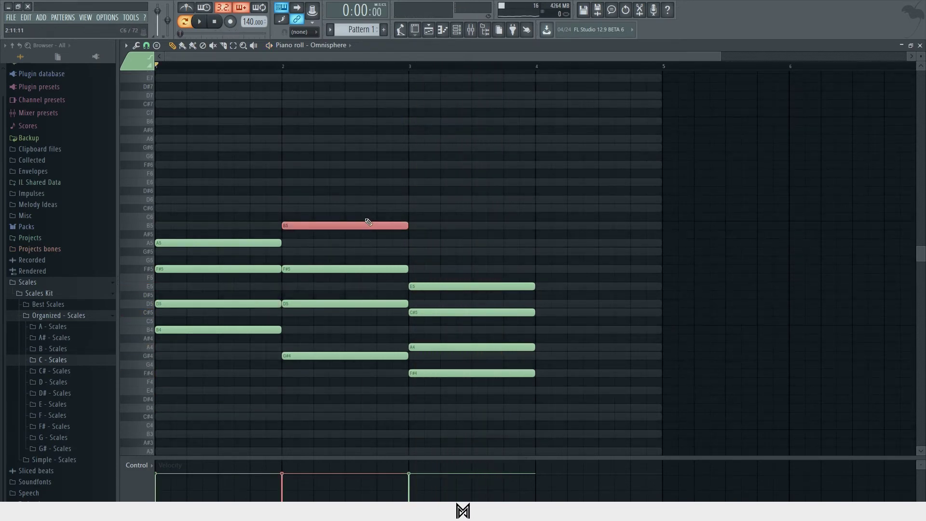
pyautogui.hotkey('ctrl', 'Down')
pyautogui.hotkey('ctrl', 'd')
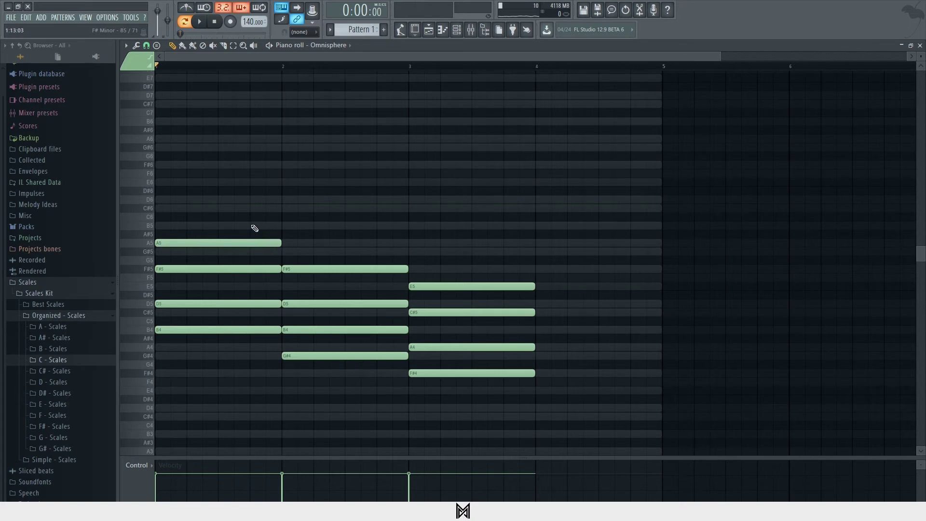
# Erase all the notes of the three chords from the Omnisphere pattern
pyautogui.rightClick(250, 242)
pyautogui.rightClick(284, 355)
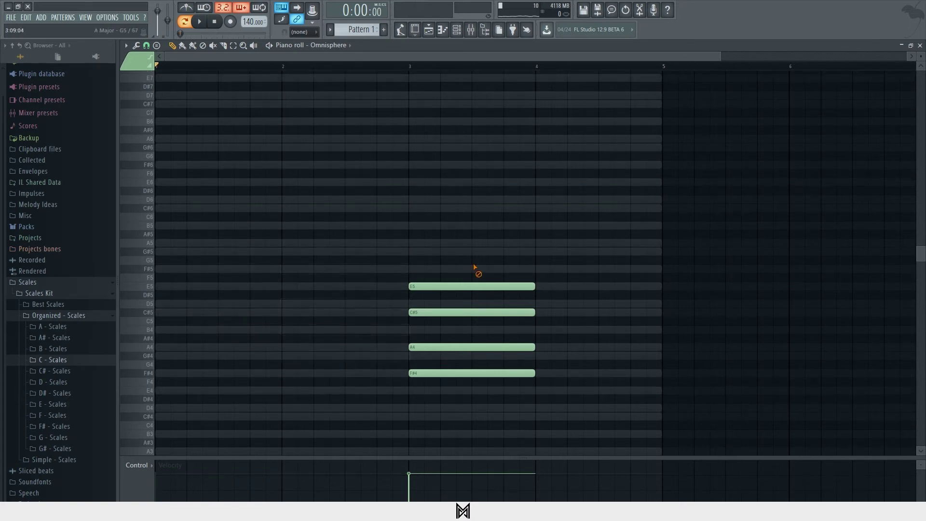
pyautogui.rightClick(452, 286)
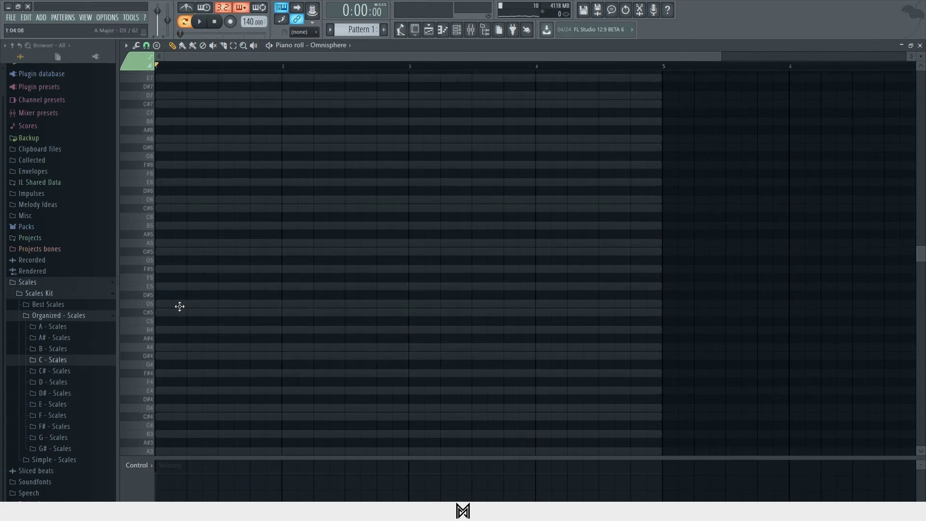
# Place a one-bar D5 note at the pattern start, try F#5 and A5 above it, and erase those two
pyautogui.click(180, 306)
pyautogui.moveTo(179, 303); pyautogui.dragTo(166, 304)
pyautogui.click(163, 271)
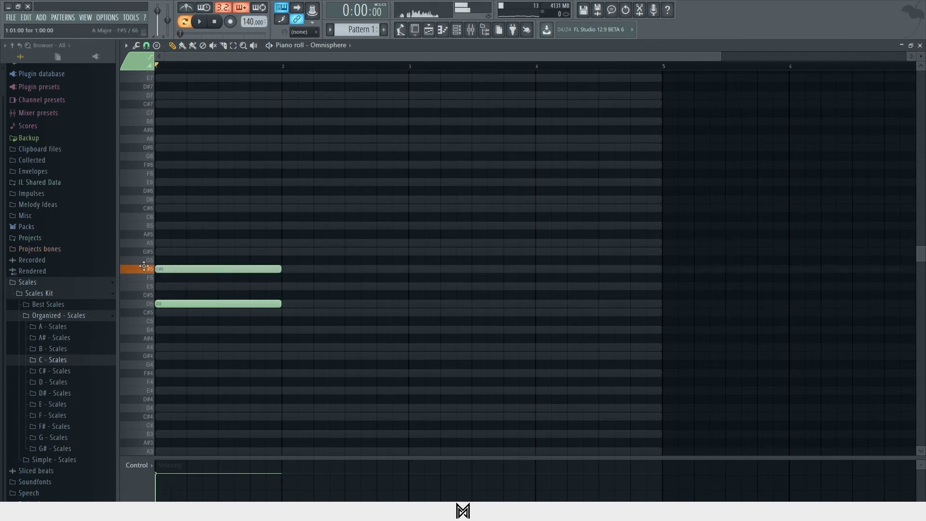
pyautogui.click(160, 244)
pyautogui.rightClick(188, 245)
pyautogui.rightClick(194, 269)
pyautogui.scroll(2, 220, 255)
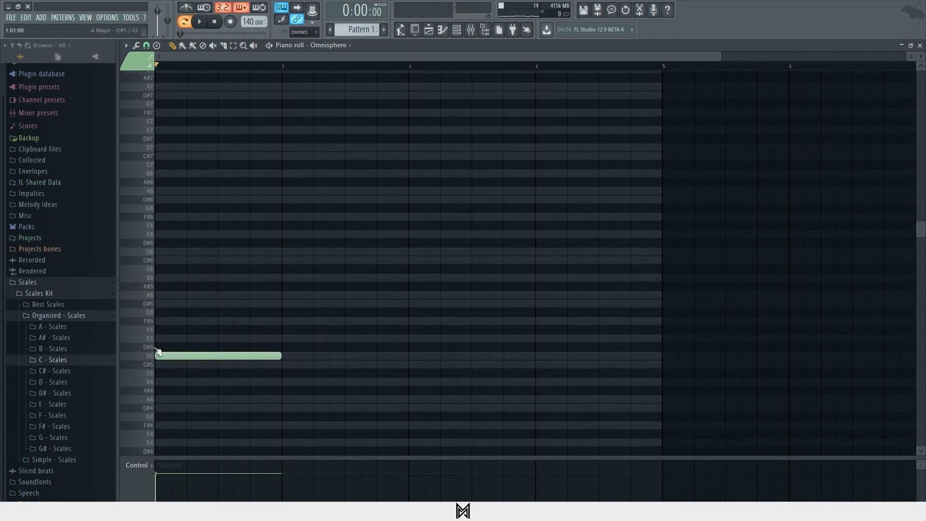
# Add one-bar notes D6 and A5 above the D5 note in bar 1 and play the chord
pyautogui.click(155, 249)
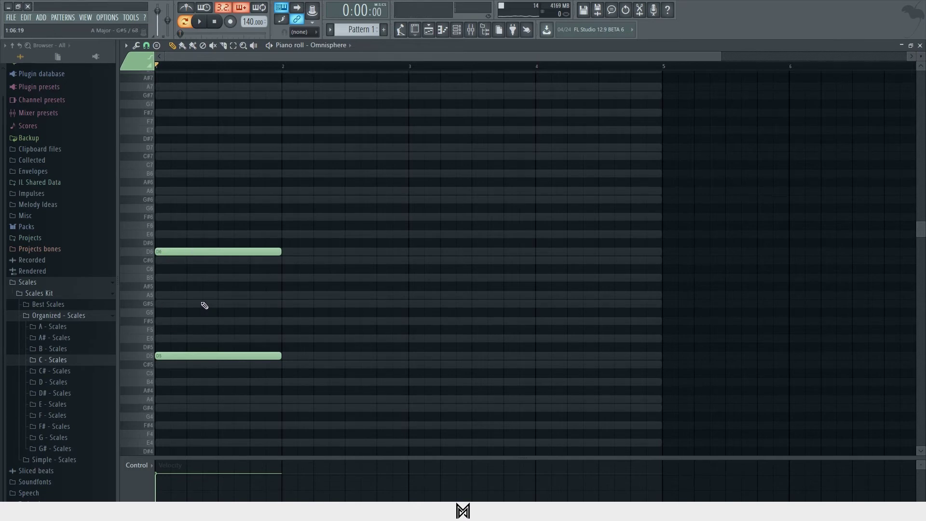
pyautogui.click(171, 295)
pyautogui.press('space')
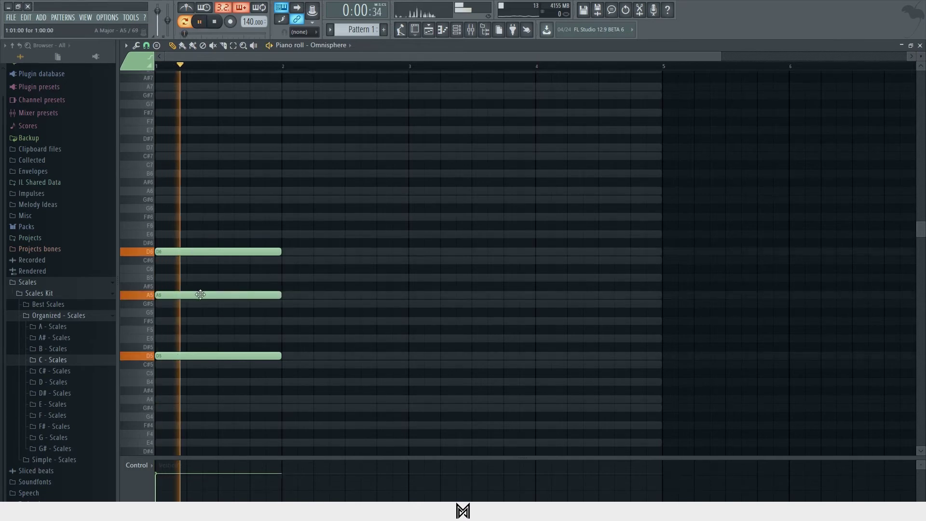
pyautogui.press('space')
# Add an F#5 note from beat 2 of bar 1, shorten it to end with the bar, and play the chord
pyautogui.click(189, 321)
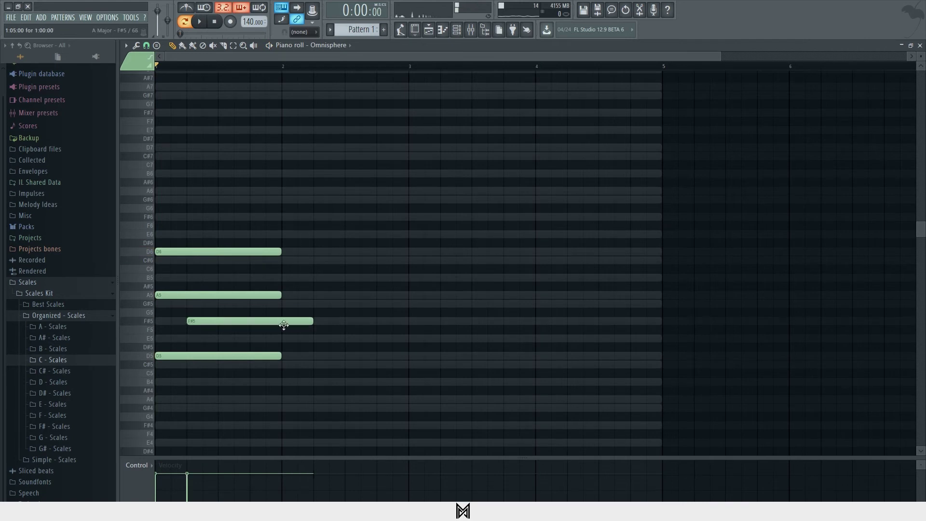
pyautogui.moveTo(310, 323); pyautogui.dragTo(282, 321)
pyautogui.press('space')
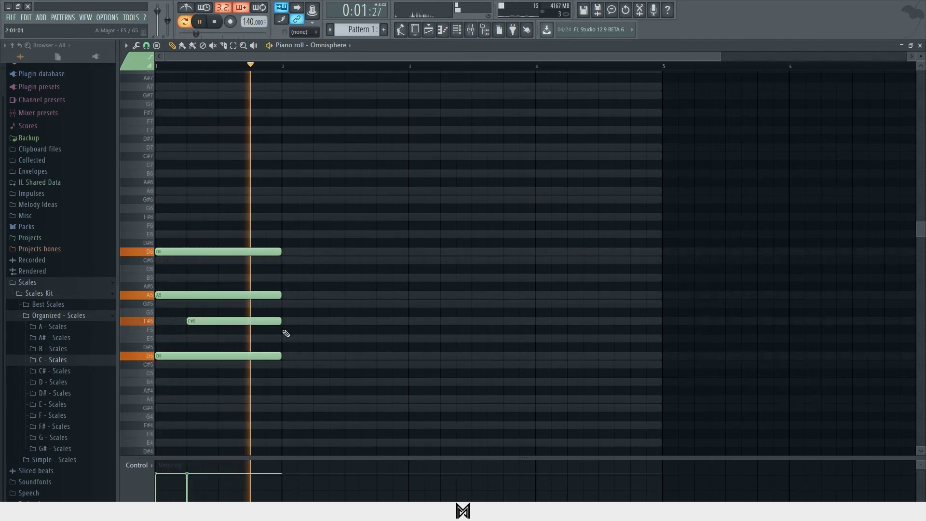
pyautogui.press('space')
pyautogui.moveTo(292, 365); pyautogui.dragTo(293, 347)
pyautogui.click(270, 348)
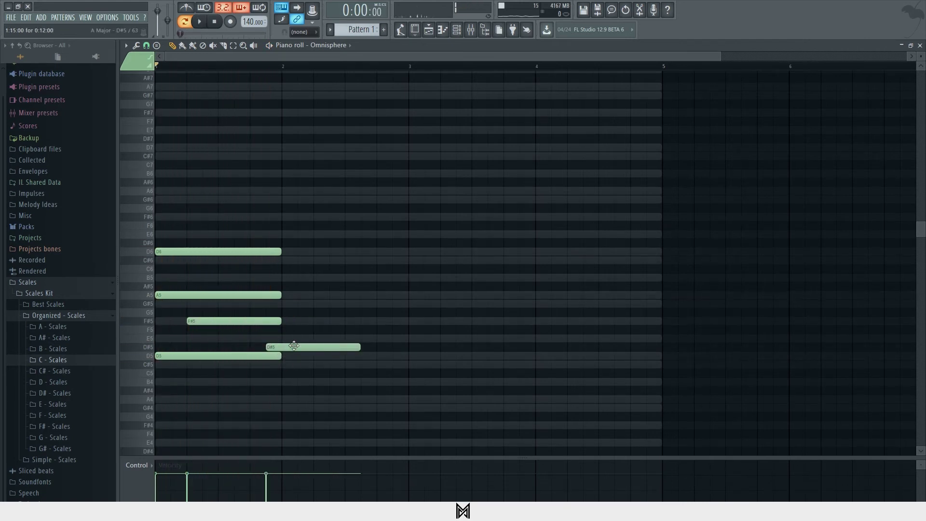
pyautogui.rightClick(293, 346)
# Build a second chord from one-bar notes B4, B5 and E5 in bar 2 and play the pattern
pyautogui.click(284, 383)
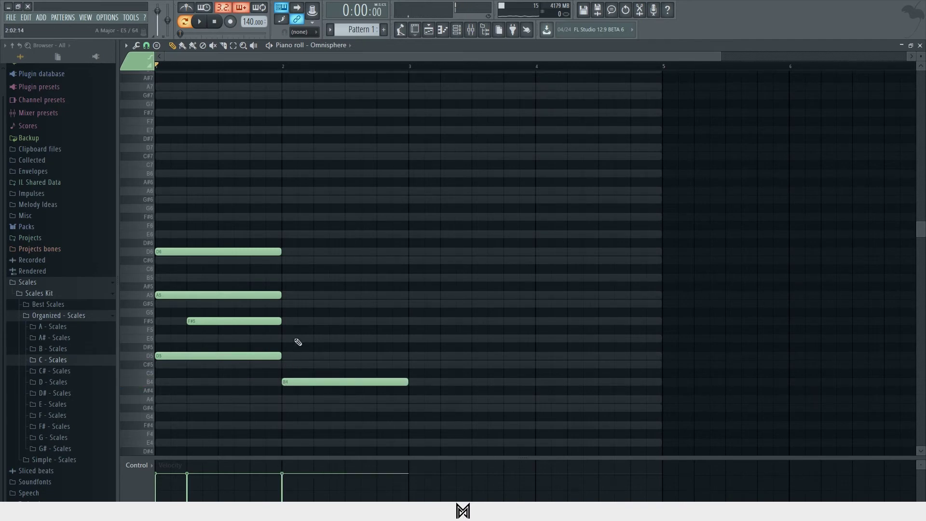
pyautogui.moveTo(287, 288); pyautogui.dragTo(293, 279)
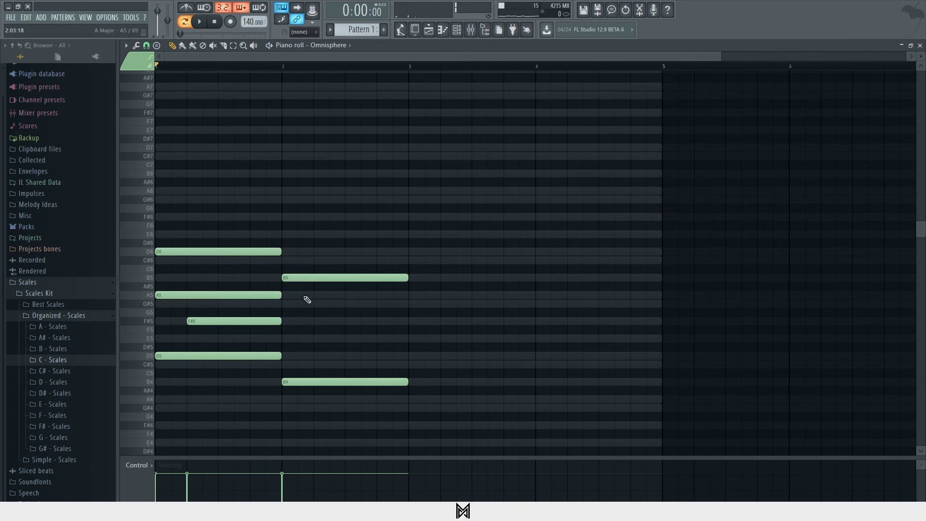
pyautogui.click(285, 340)
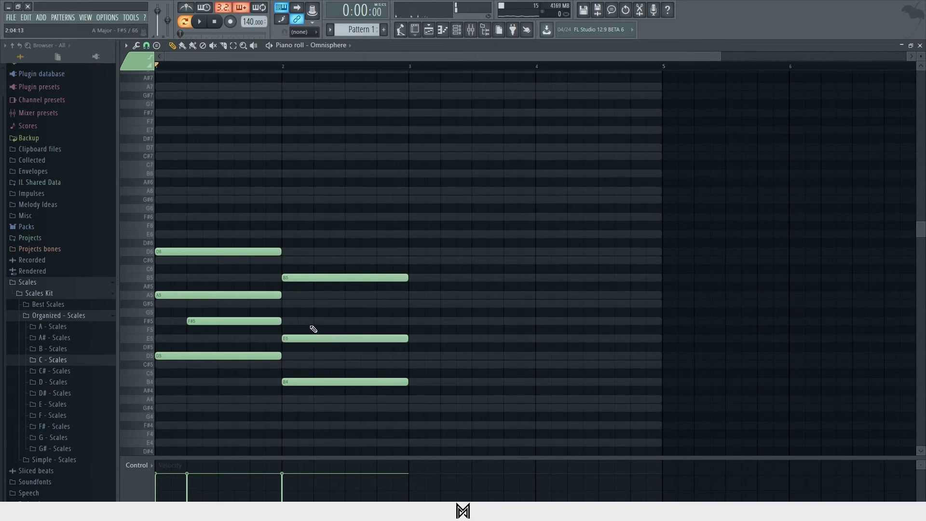
pyautogui.press('space')
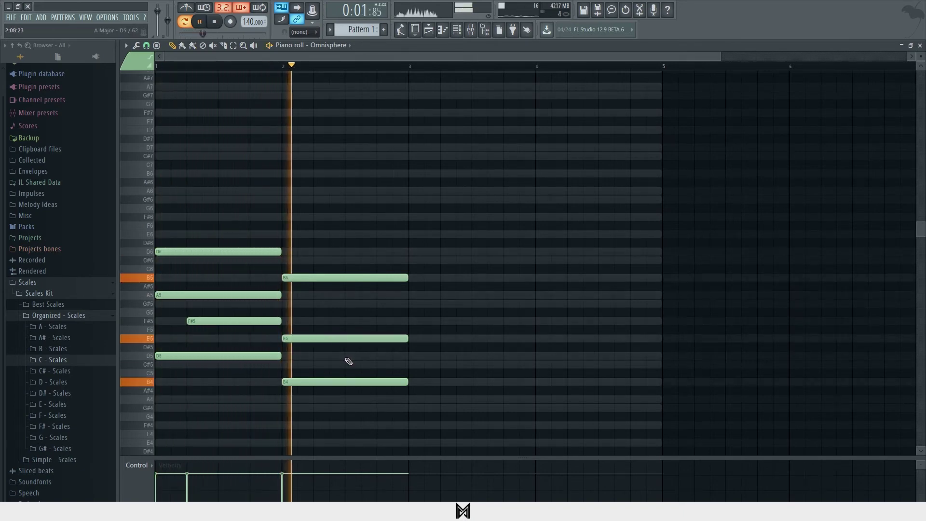
# Add a C#5 note from beat 2 of bar 2, shorten it to end with the bar, and play the pattern
pyautogui.click(370, 356)
pyautogui.press('space')
pyautogui.moveTo(444, 355); pyautogui.dragTo(394, 365)
pyautogui.press('space')
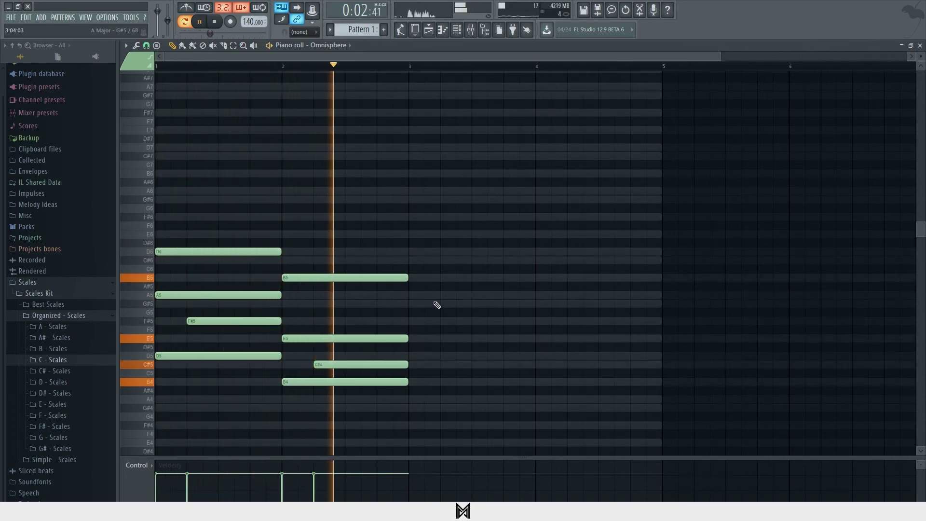
pyautogui.press('space')
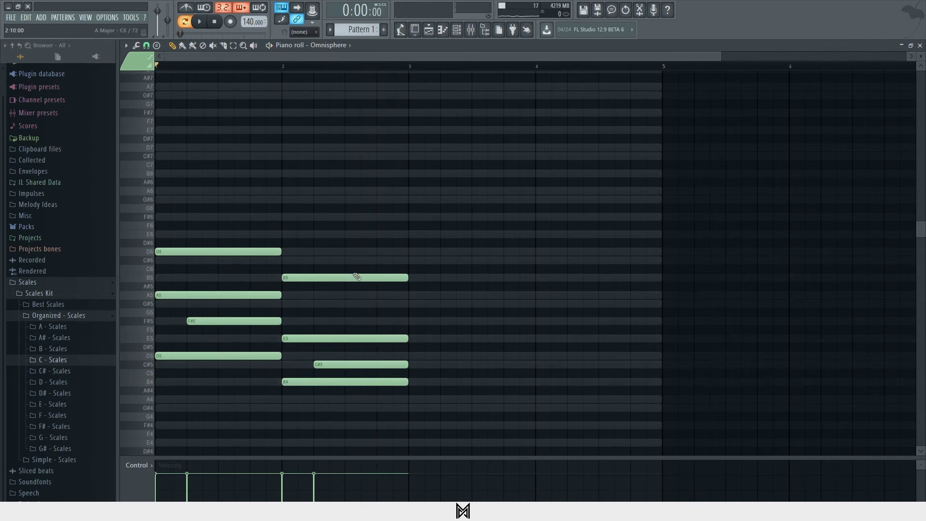
# Erase every note of the two chords in bars 1 and 2
pyautogui.rightClick(378, 277)
pyautogui.rightClick(388, 339)
pyautogui.rightClick(389, 365)
pyautogui.rightClick(376, 382)
pyautogui.rightClick(260, 356)
pyautogui.rightClick(260, 321)
pyautogui.rightClick(266, 295)
pyautogui.rightClick(273, 252)
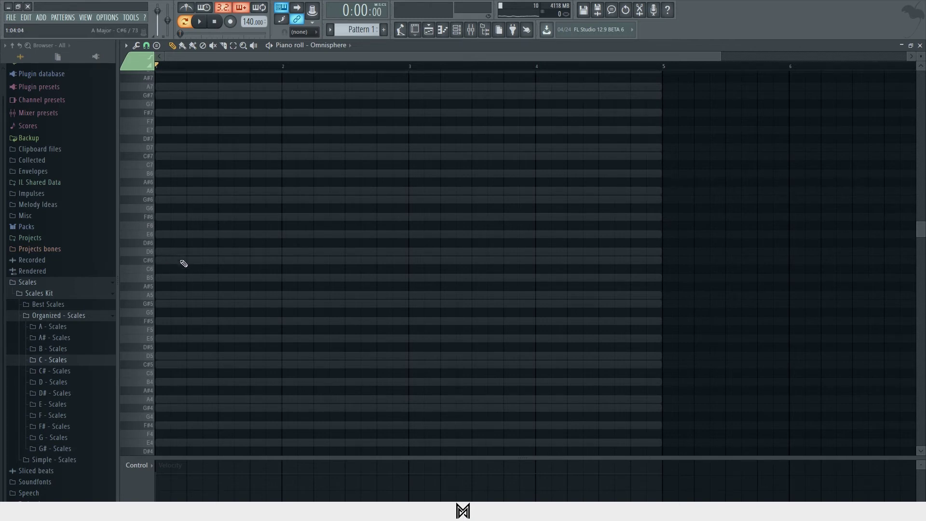
# Set the drawing length to one beat by shortening a B5 note at the pattern start, and erase that note
pyautogui.click(170, 278)
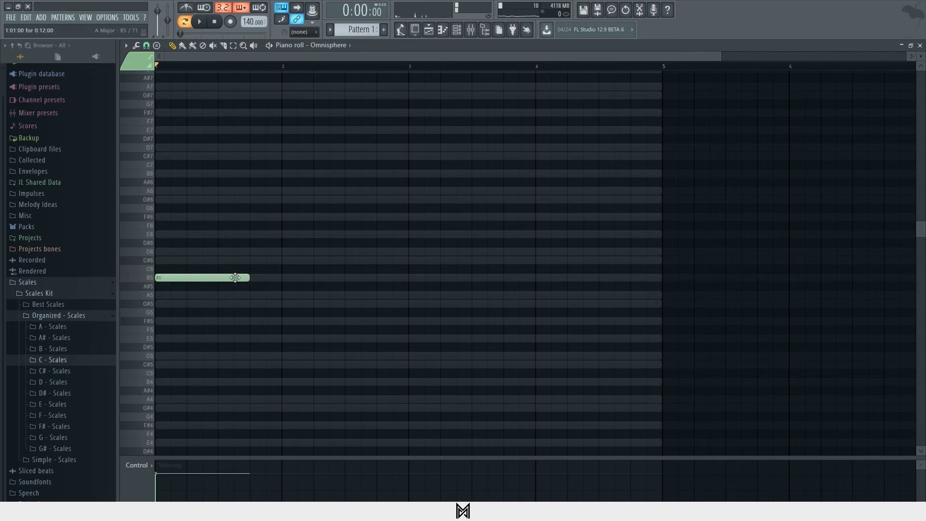
pyautogui.moveTo(247, 280); pyautogui.dragTo(186, 273)
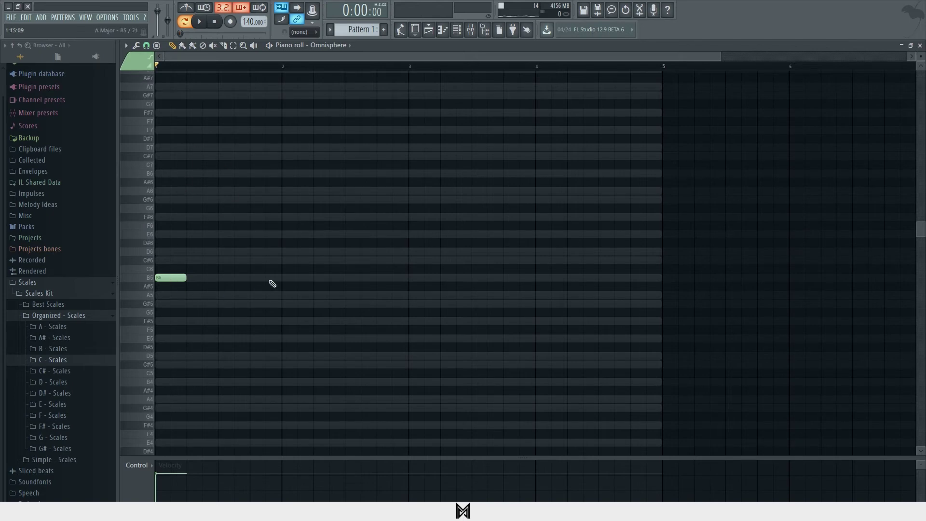
pyautogui.rightClick(182, 277)
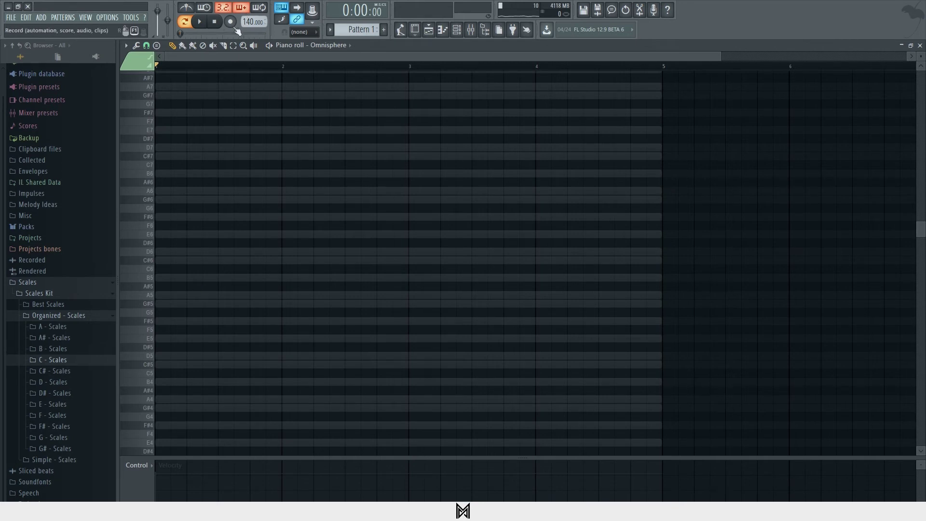
# Write a melody of consecutive one-beat notes C#6, F#6, E6 and D6 across bar 1
pyautogui.click(165, 262)
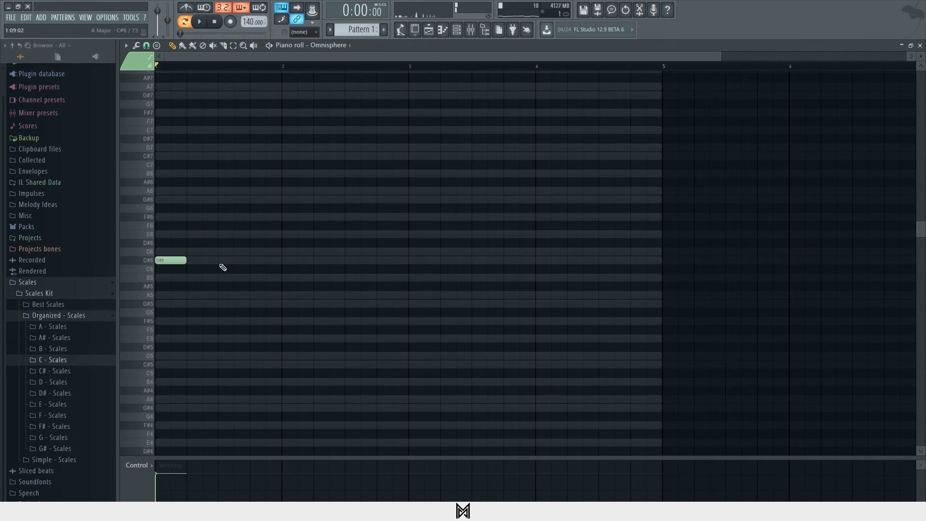
pyautogui.click(195, 217)
pyautogui.click(229, 235)
pyautogui.click(260, 252)
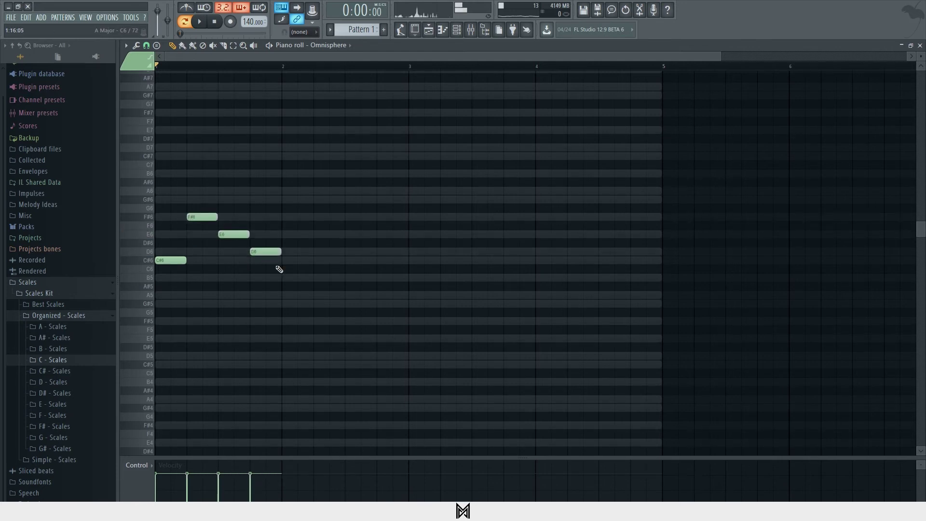
# Play the four-note melody, and erase all of its notes from bar 1
pyautogui.press('space')
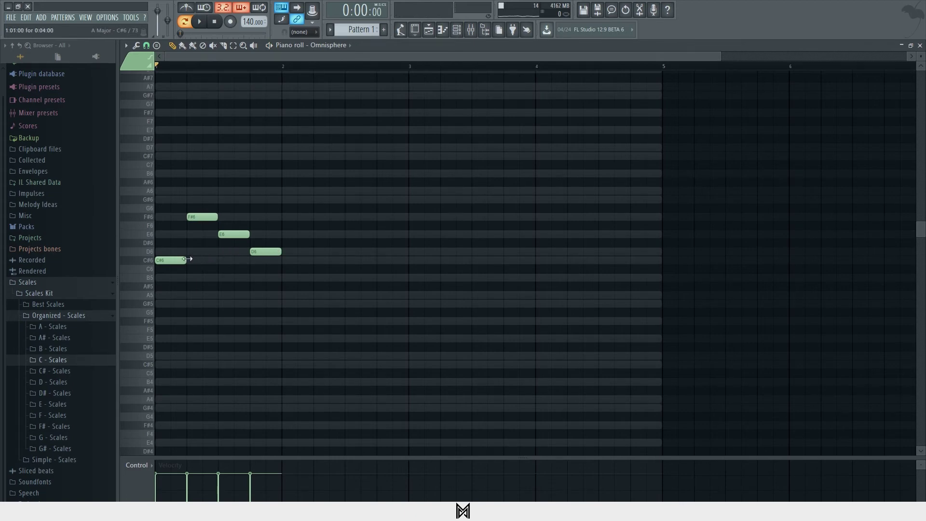
pyautogui.rightClick(265, 251)
pyautogui.rightClick(234, 234)
pyautogui.rightClick(203, 217)
pyautogui.rightClick(171, 259)
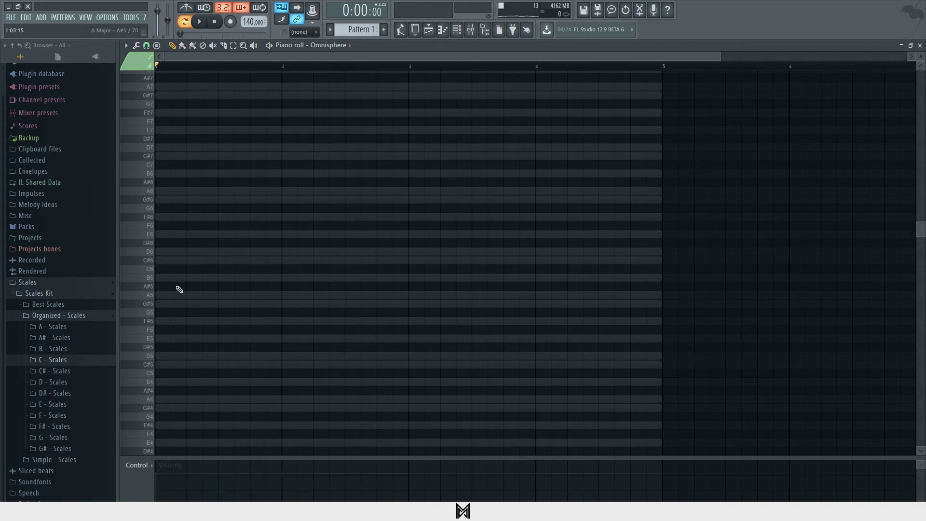
# Build a one-bar chord of C#5, E5 and G#5 in bar 1
pyautogui.click(174, 364)
pyautogui.moveTo(187, 365); pyautogui.dragTo(269, 364)
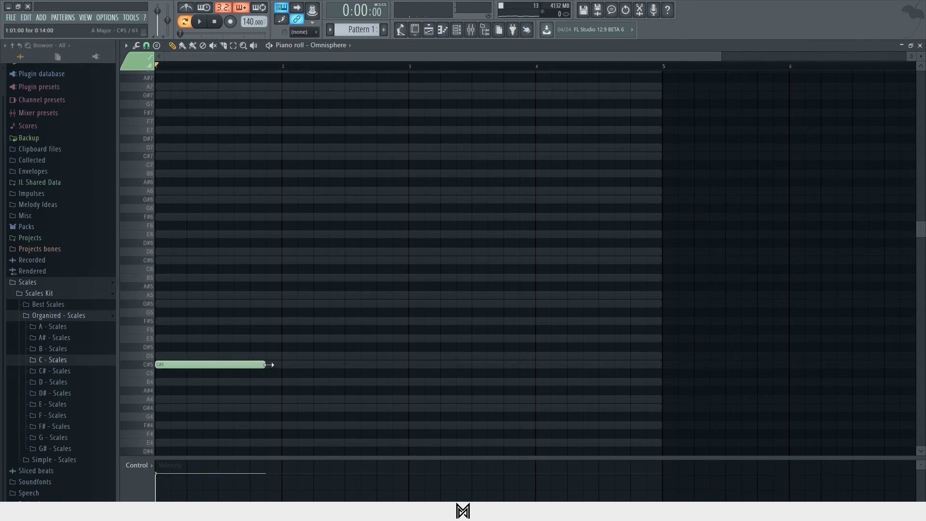
pyautogui.click(172, 320)
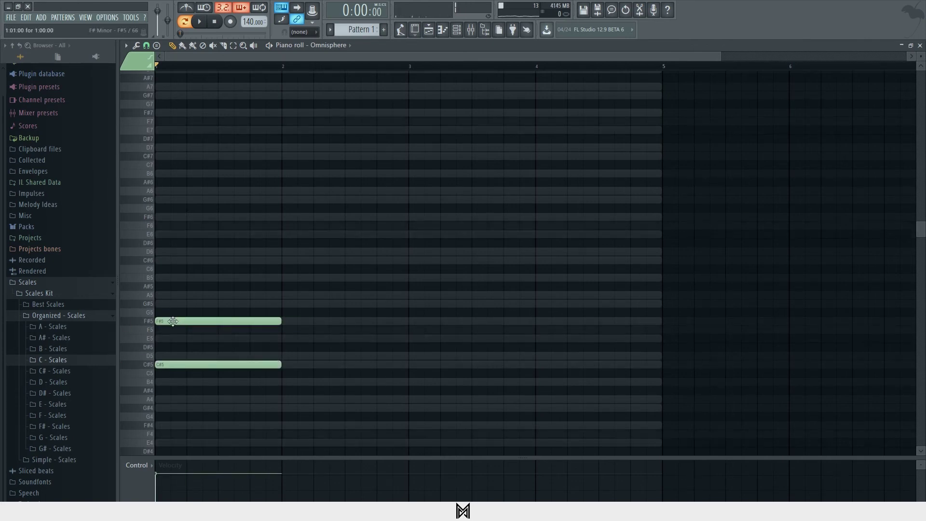
pyautogui.moveTo(172, 321); pyautogui.dragTo(173, 338)
pyautogui.click(172, 303)
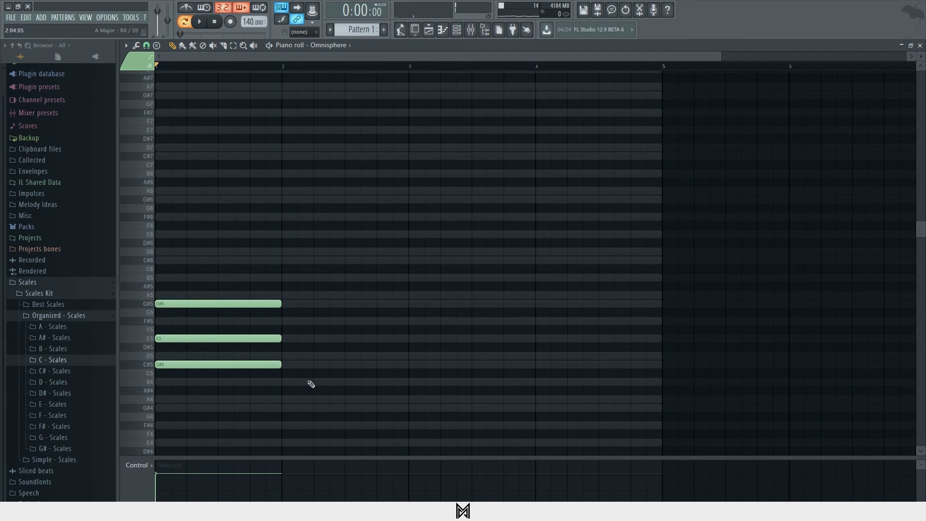
pyautogui.press('space')
# Add a one-bar chord of A4, C#5 and E5 in bar 2, and play the pattern
pyautogui.click(296, 398)
pyautogui.press('space')
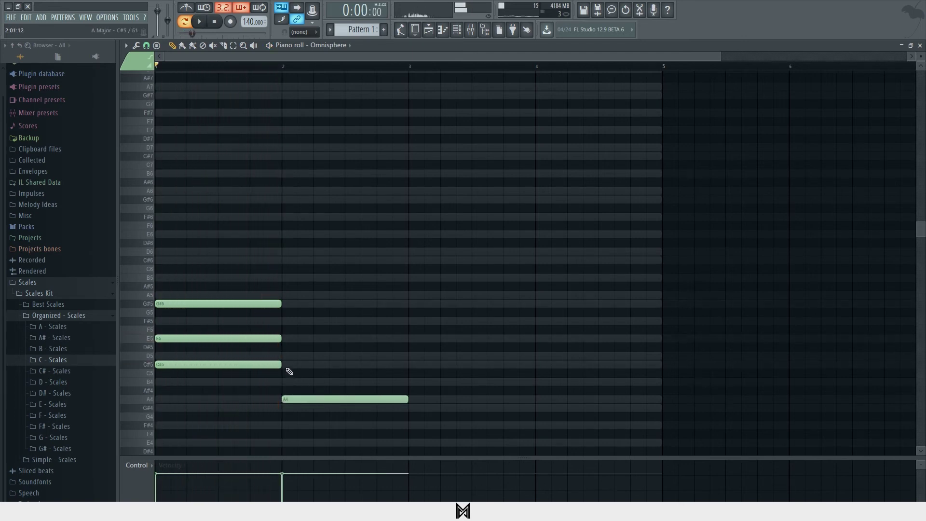
pyautogui.click(289, 364)
pyautogui.click(287, 337)
pyautogui.press('space')
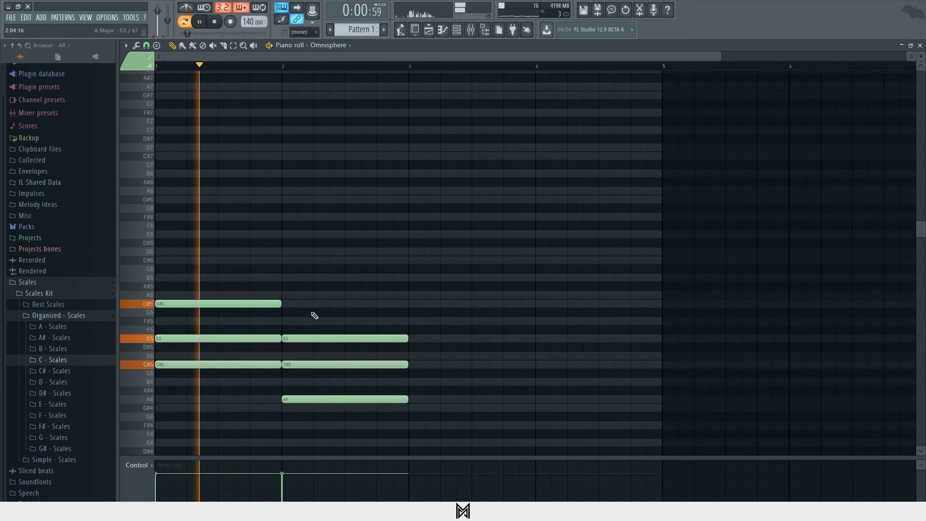
# Add a one-bar chord of F#4, B4 and D5 in bar 3
pyautogui.scroll(-3, 314, 316)
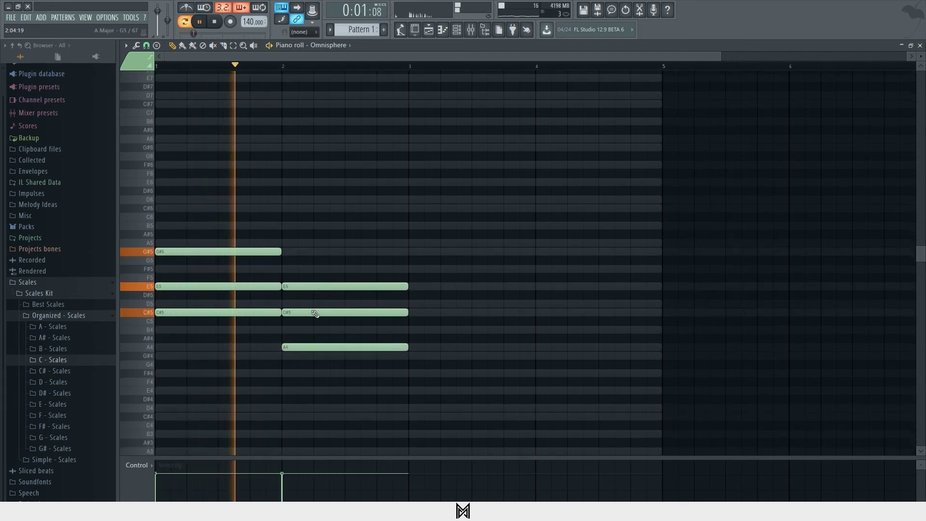
pyautogui.click(418, 373)
pyautogui.click(418, 329)
pyautogui.press('space')
pyautogui.click(413, 304)
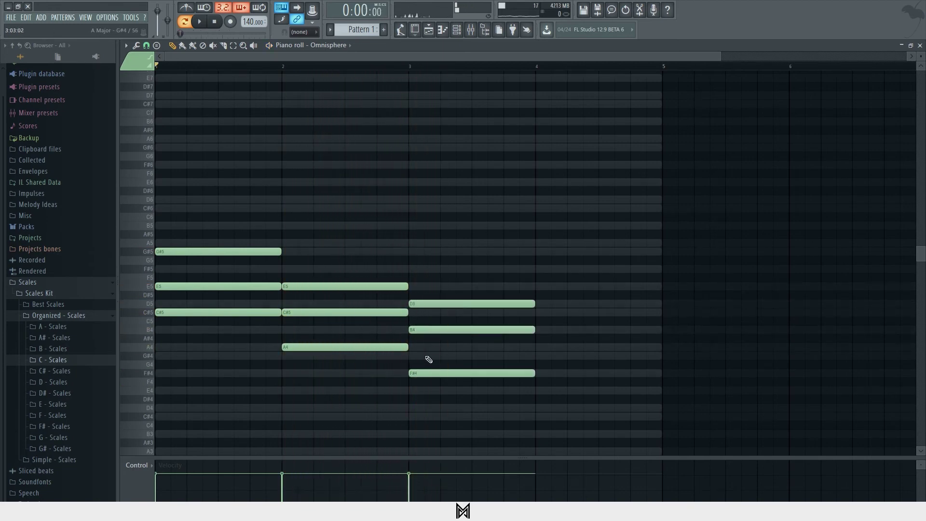
# Extend all three notes of the bar 3 chord to the end of bar 4
pyautogui.moveTo(420, 373); pyautogui.dragTo(508, 271)
pyautogui.press('space')
pyautogui.moveTo(534, 302); pyautogui.dragTo(661, 302)
pyautogui.click(598, 242)
pyautogui.press('space')
# Lower the last chord's B4 to A4 and its D5 to C#5, and play the progression
pyautogui.moveTo(436, 357); pyautogui.dragTo(438, 374)
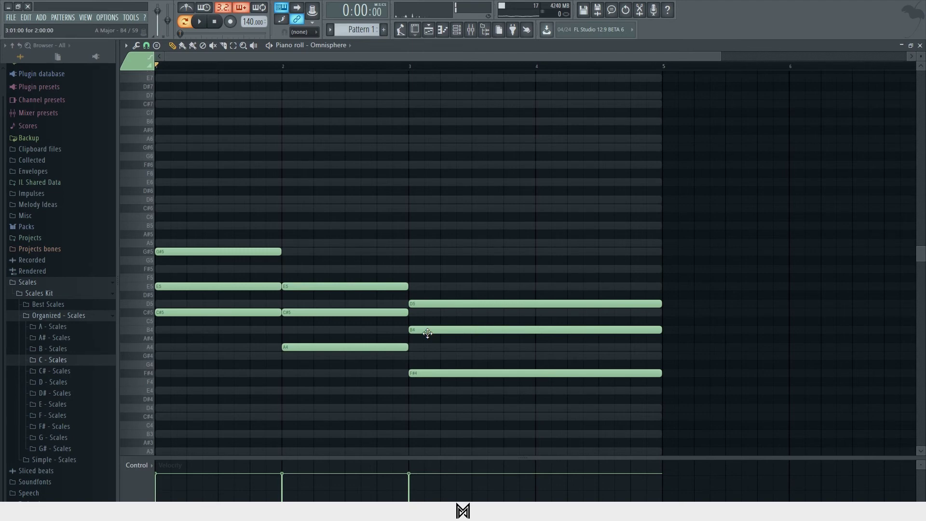
pyautogui.moveTo(428, 332); pyautogui.dragTo(428, 348)
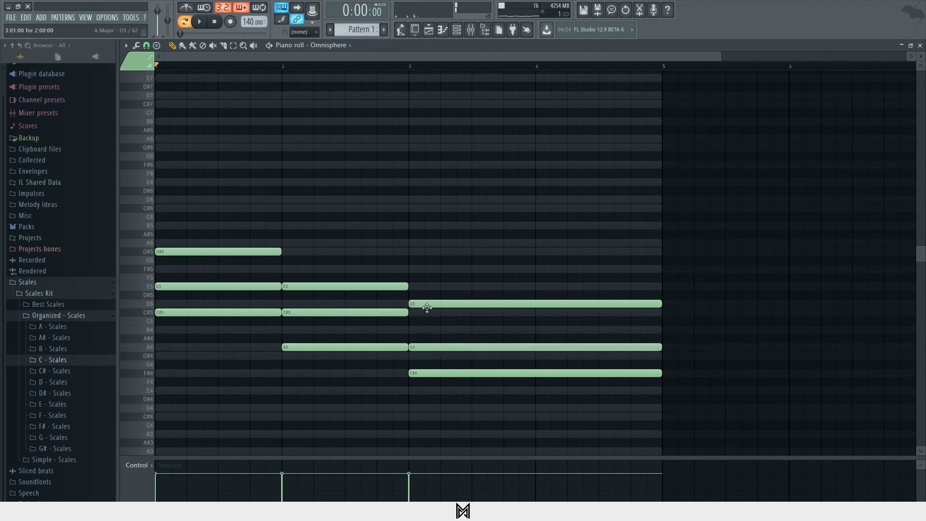
pyautogui.moveTo(427, 307); pyautogui.dragTo(425, 314)
pyautogui.press('space')
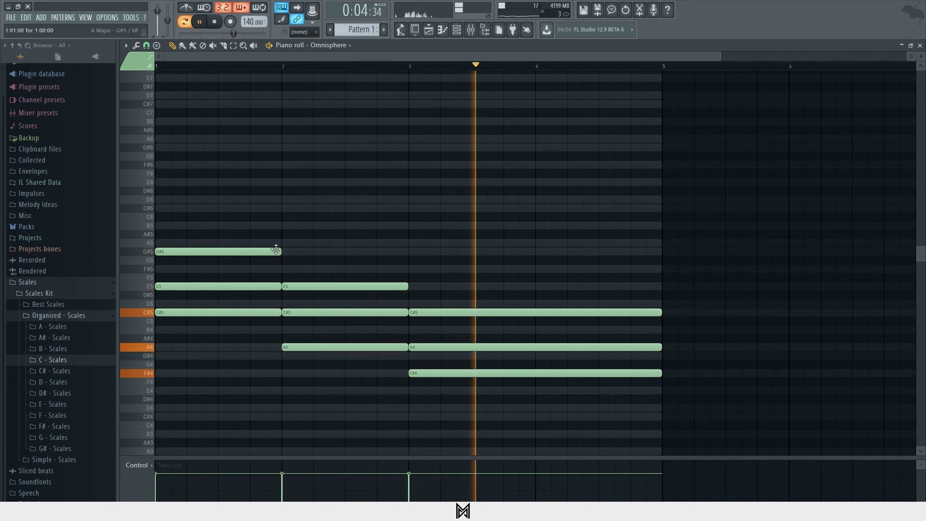
# Reduce the velocity of all chord notes together, and play the pattern
pyautogui.press('space')
pyautogui.moveTo(619, 413); pyautogui.dragTo(258, 228)
pyautogui.scroll(-1, 330, 205)
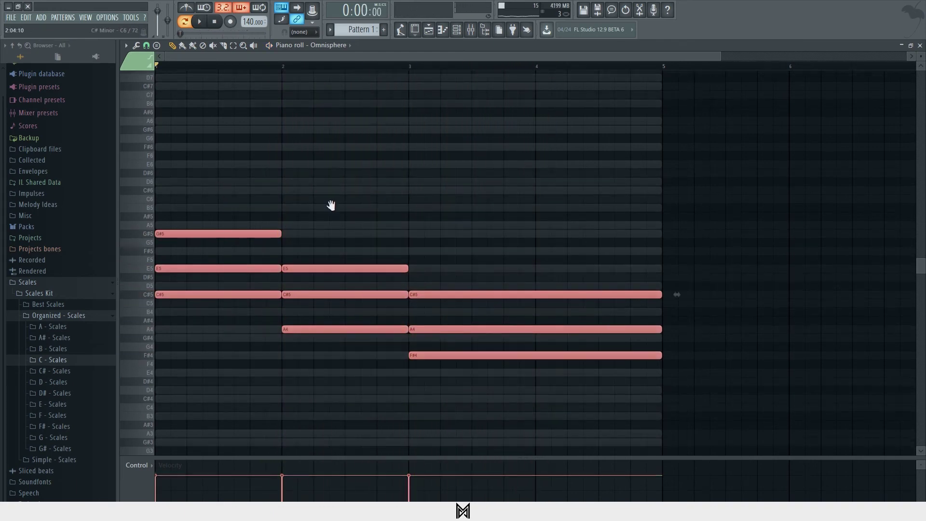
pyautogui.hotkey('ctrl', 'd')
pyautogui.press('space')
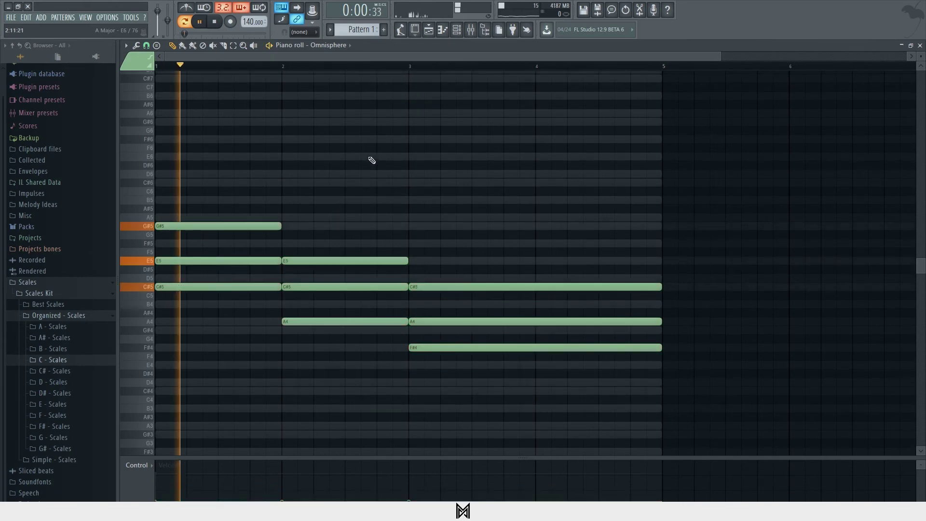
# Look at the mixer levels while the chords play, and replay the progression in the piano roll
pyautogui.click(470, 30)
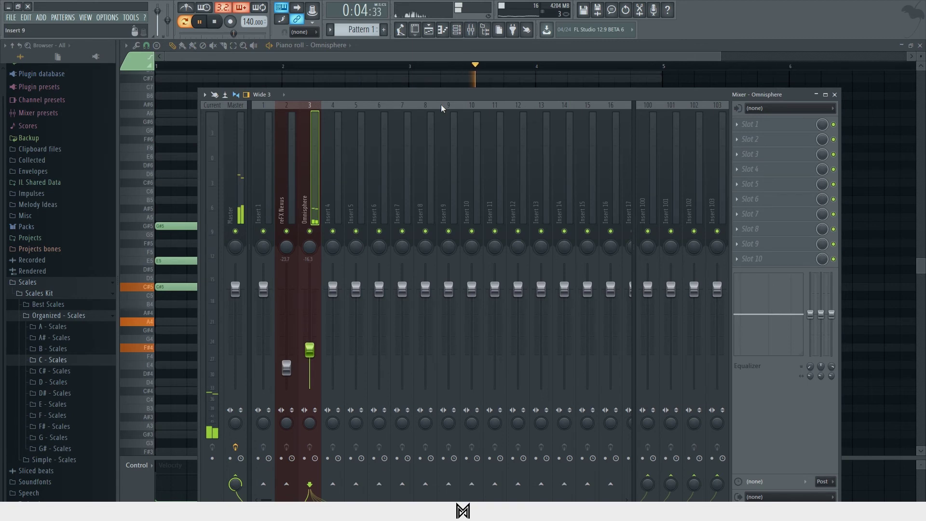
pyautogui.press('F9')
pyautogui.press('space')
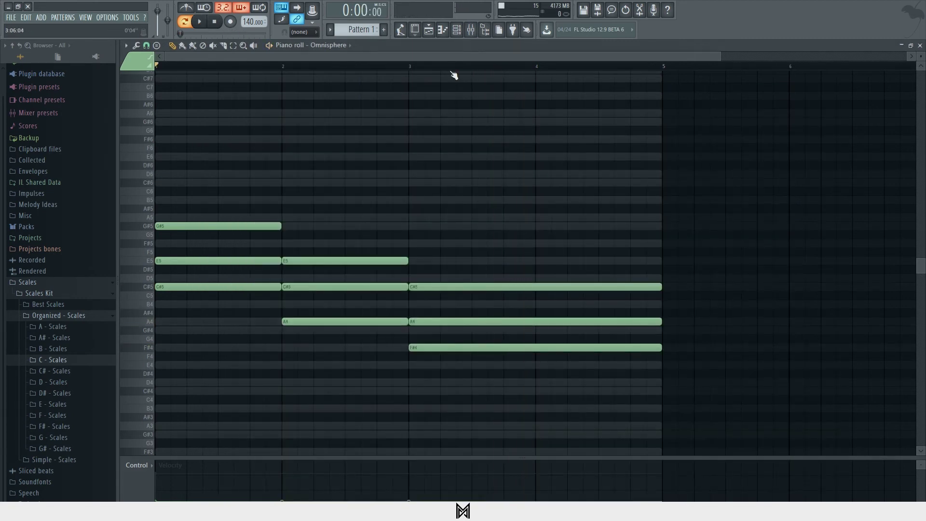
pyautogui.press('space')
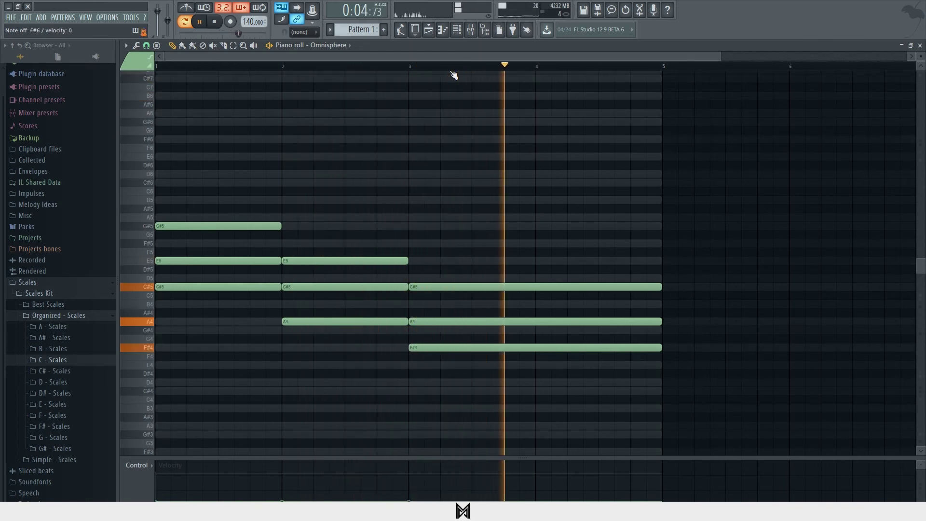
pyautogui.press('space')
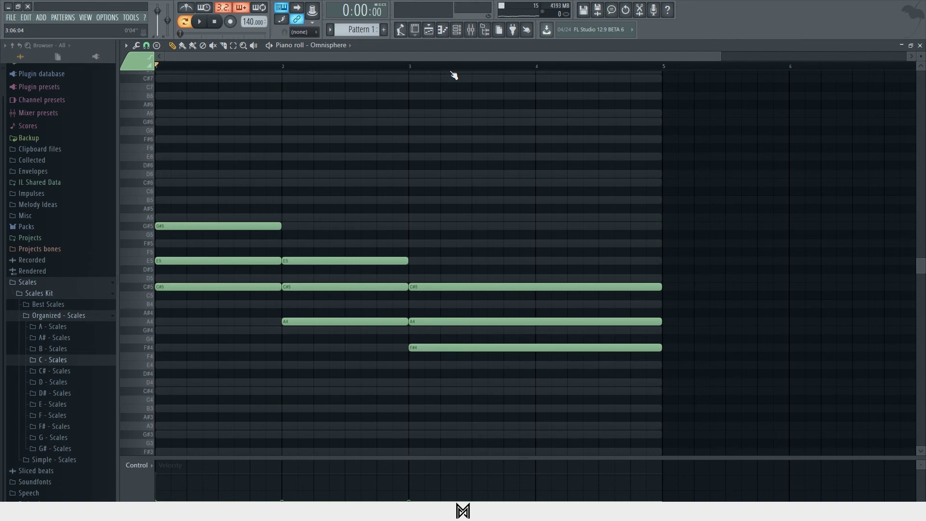
# Record a live melody above the chord progression, and turn recording off
pyautogui.press('r')
pyautogui.press('space')
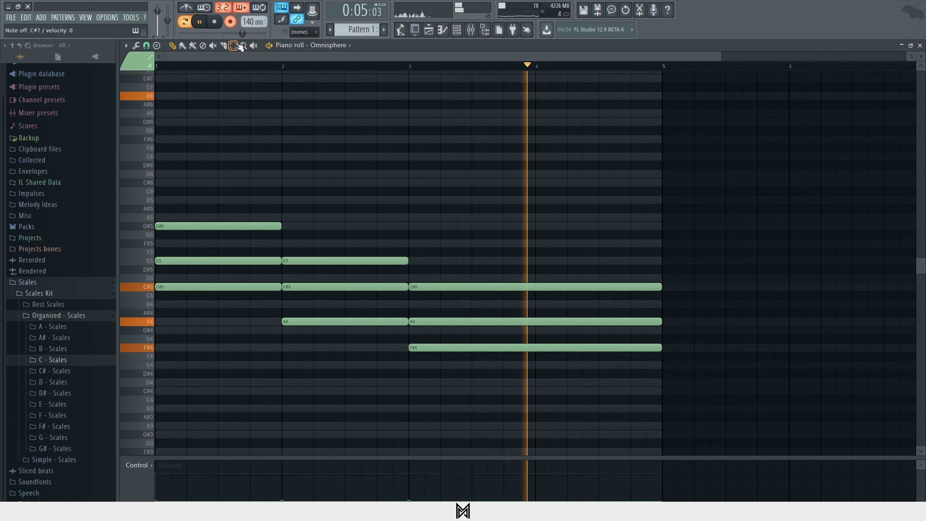
pyautogui.press('space')
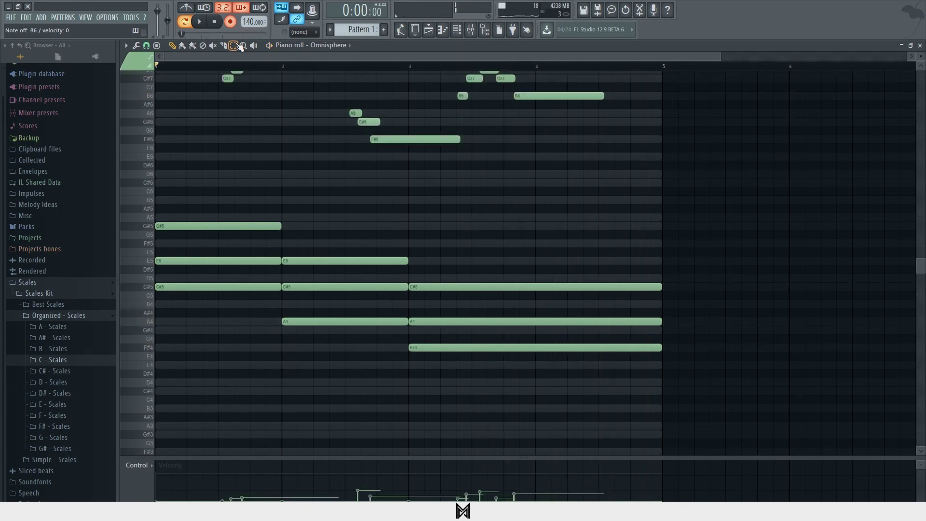
pyautogui.click(231, 21)
# Quantize all the recorded melody notes to the grid, and play the pattern
pyautogui.scroll(6, 413, 222)
pyautogui.moveTo(660, 325); pyautogui.dragTo(209, 136)
pyautogui.hotkey('alt', 'q')
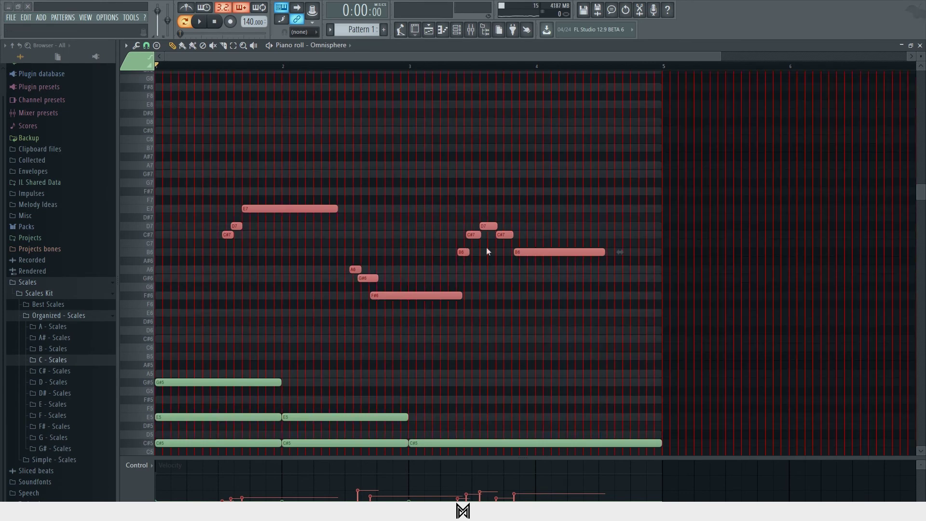
pyautogui.hotkey('ctrl', 'q')
pyautogui.hotkey('ctrl', 'd')
pyautogui.press('space')
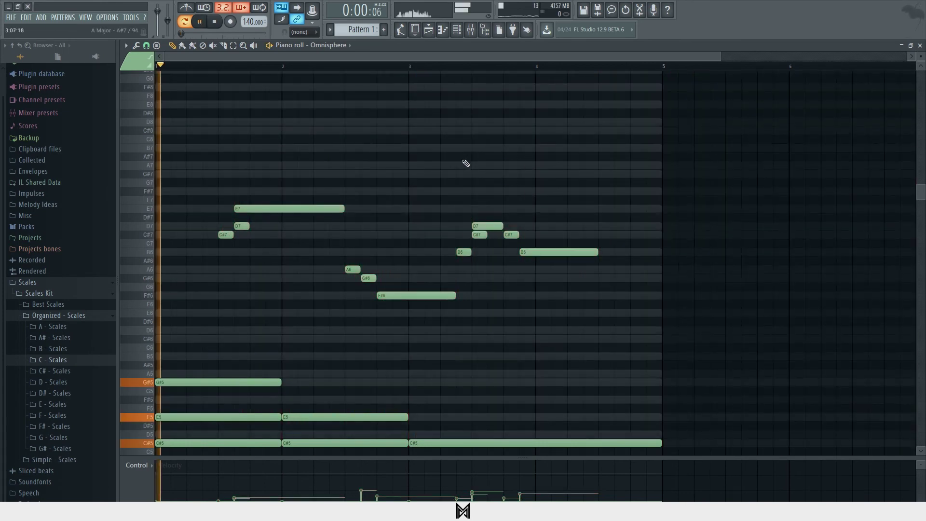
# Move the long E7 to start where D7 ends, and shift the bar 3 D7 after a shortened C#7
pyautogui.moveTo(275, 208); pyautogui.dragTo(293, 208)
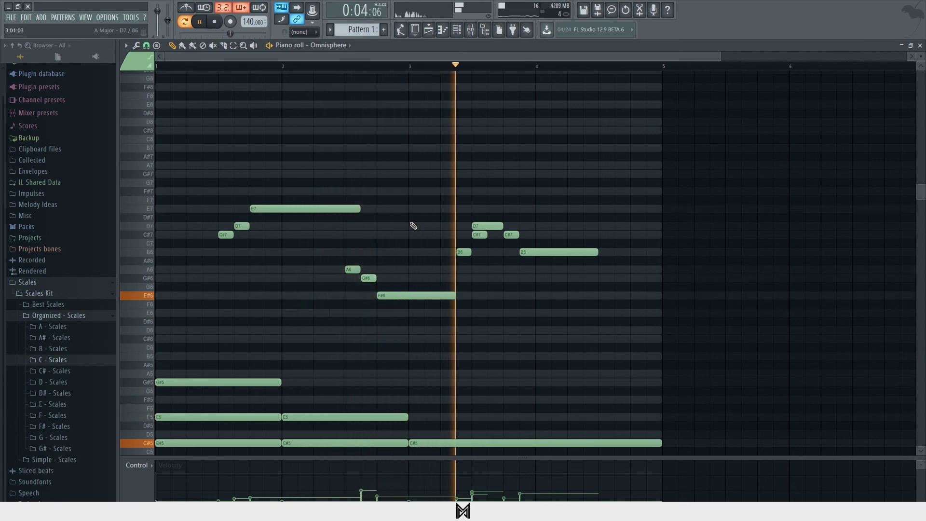
pyautogui.press('space')
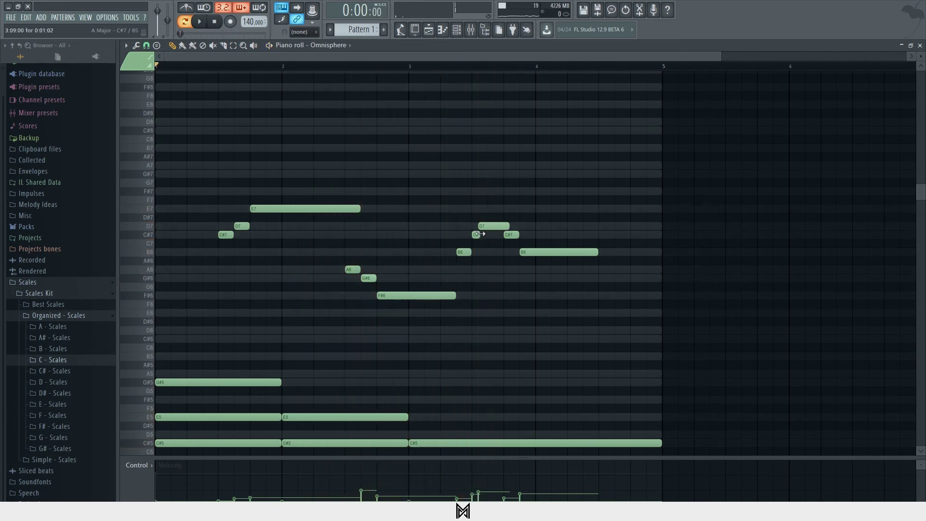
pyautogui.press('space')
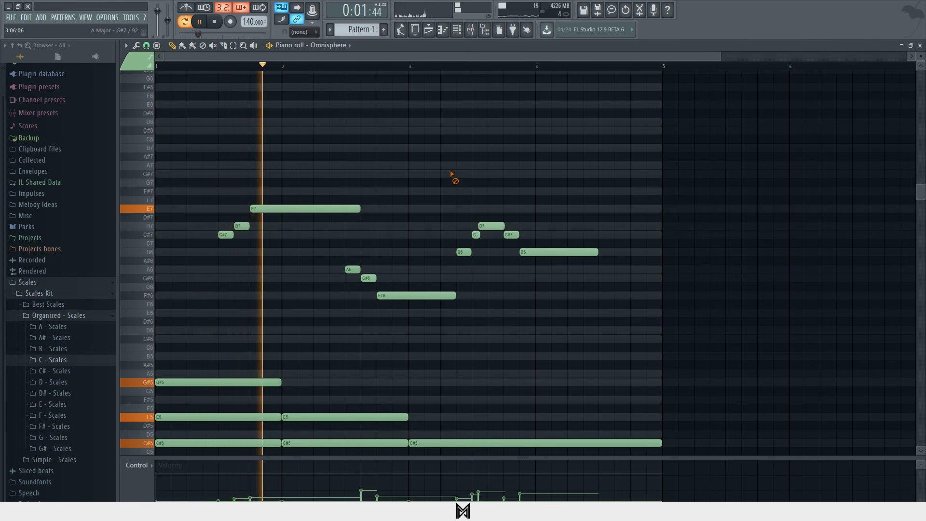
# Shorten the bar 3 C#7 to a very brief grace note, and move the following D7 right up against it
pyautogui.scroll(-2, 454, 175)
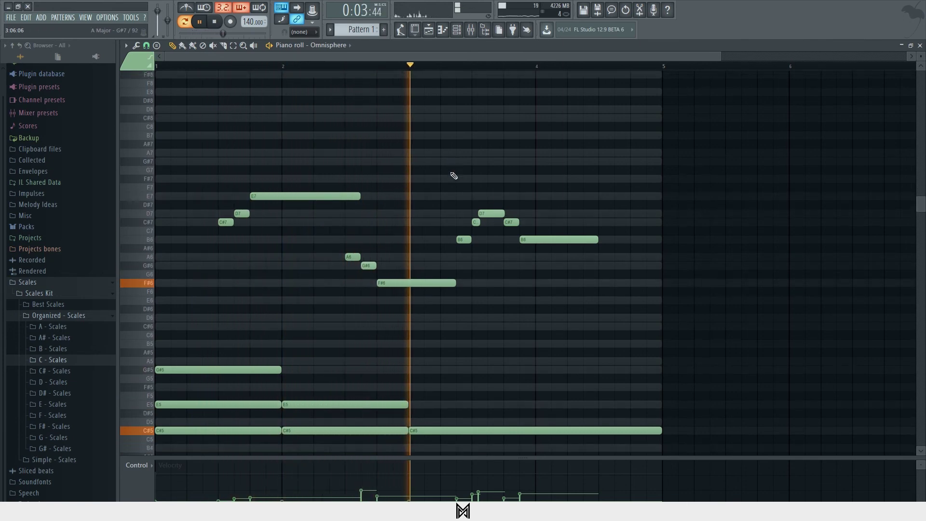
pyautogui.click(481, 209)
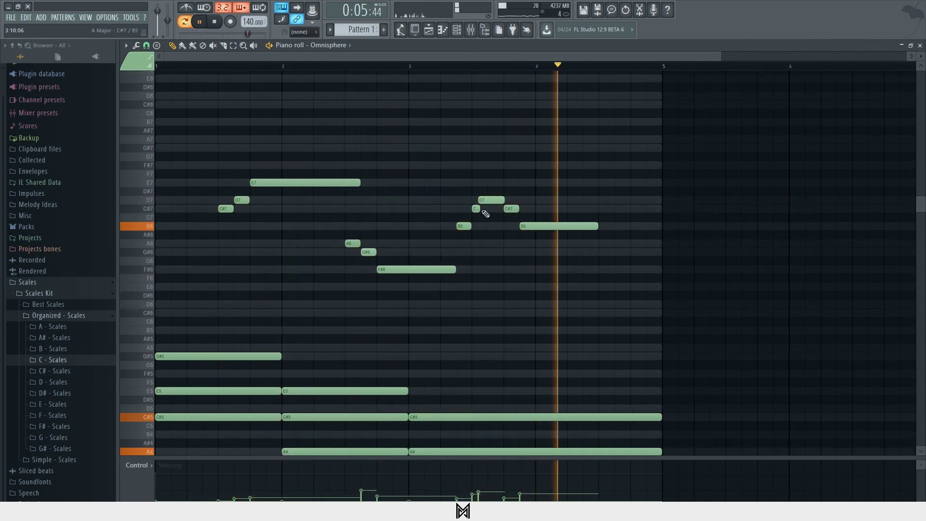
pyautogui.rightClick(482, 208)
pyautogui.moveTo(477, 208); pyautogui.dragTo(488, 200)
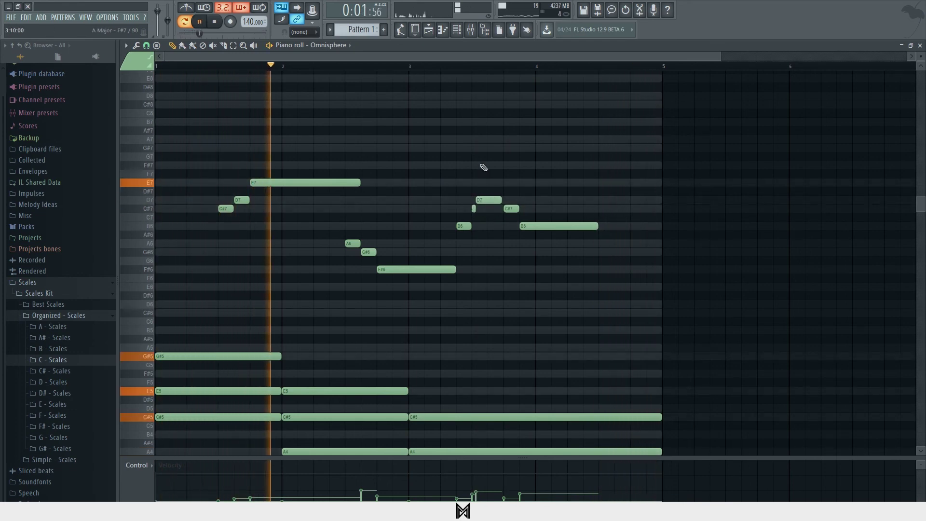
pyautogui.scroll(-1, 484, 169)
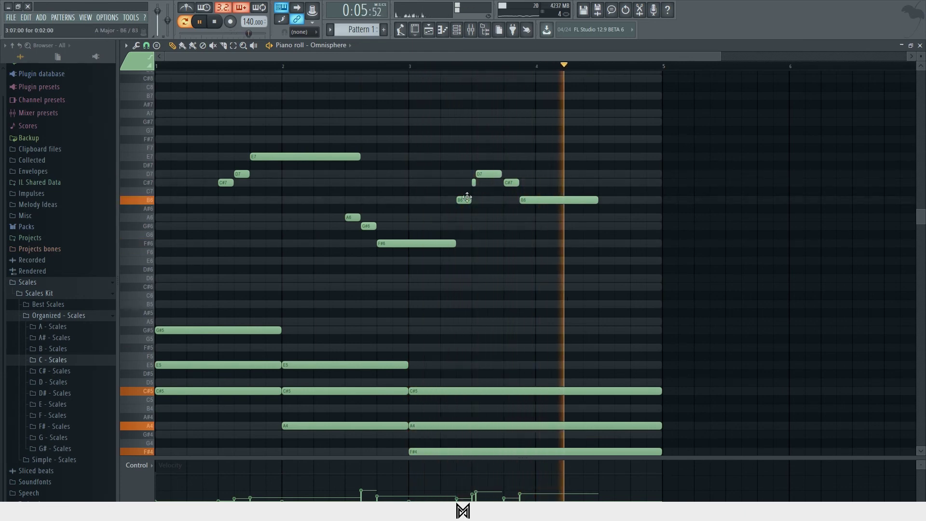
# Add A6 and G#6 at the end of the bar 4 melody, lower their velocity, and play the pattern
pyautogui.press('space')
pyautogui.click(603, 217)
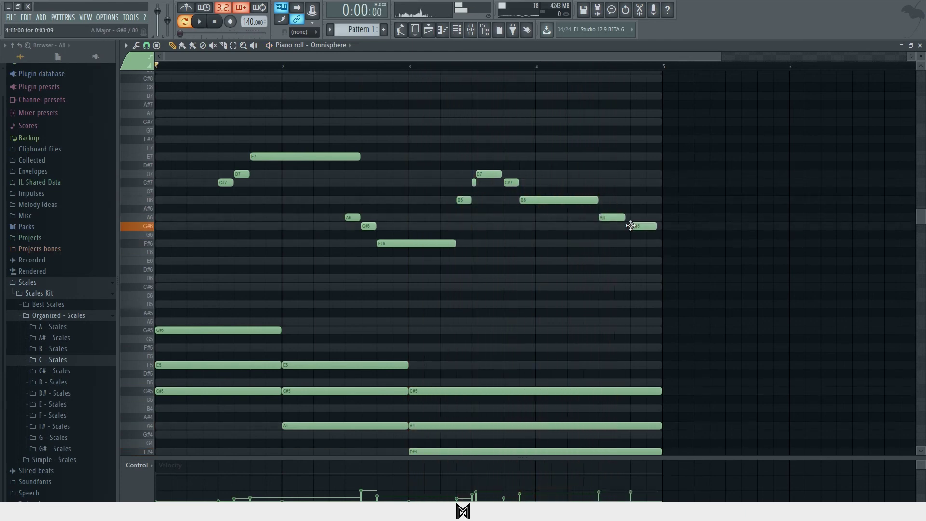
pyautogui.moveTo(660, 217); pyautogui.dragTo(622, 214)
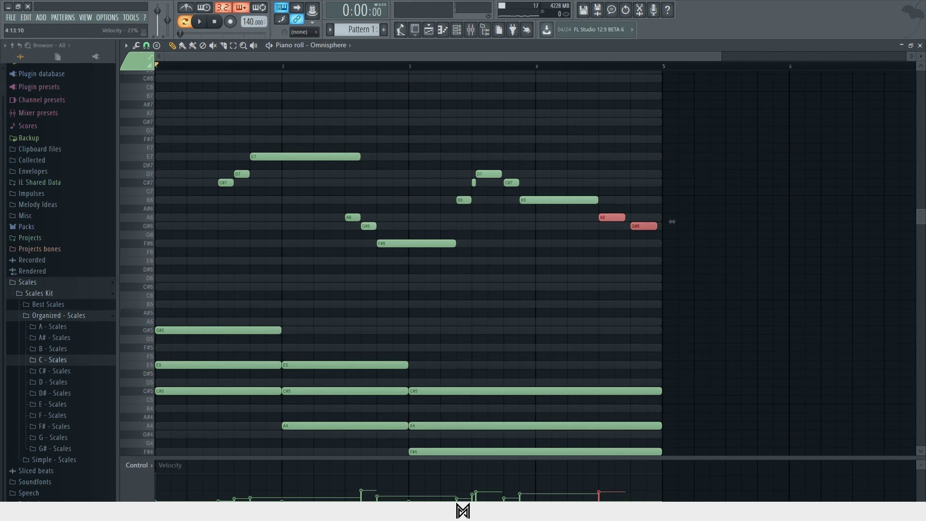
pyautogui.click(668, 253)
pyautogui.press('space')
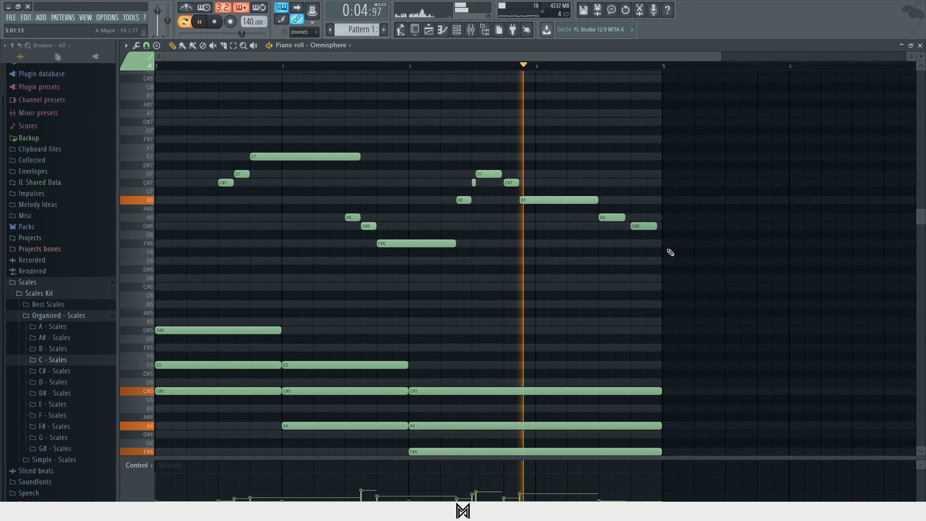
# Shorten the bar 3 chord to one bar, and duplicate it into bar 4
pyautogui.scroll(-3, 633, 304)
pyautogui.press('space')
pyautogui.moveTo(664, 419); pyautogui.dragTo(535, 302)
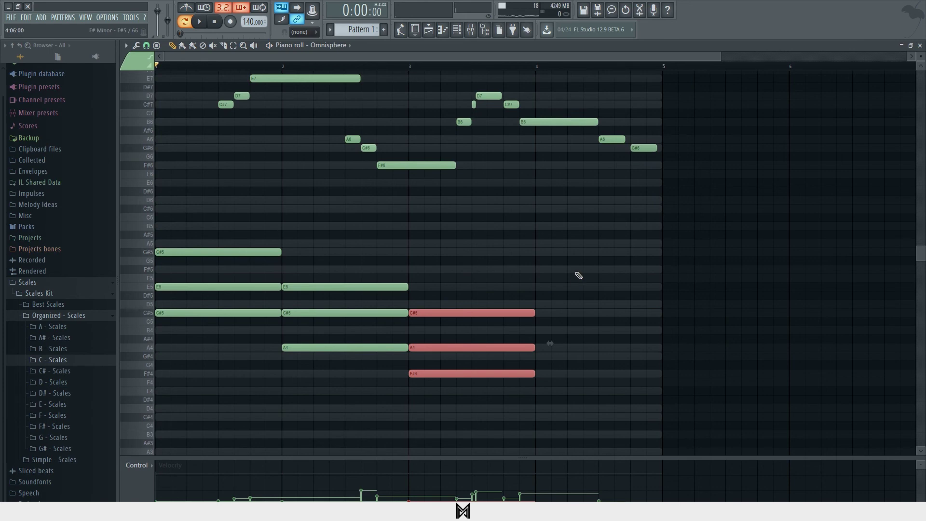
pyautogui.hotkey('ctrl', 'b')
pyautogui.hotkey('ctrl', 'd')
# Add a one-bar D4 note beneath the bar 4 chord, and play the pattern
pyautogui.moveTo(555, 378); pyautogui.dragTo(540, 421)
pyautogui.press('space')
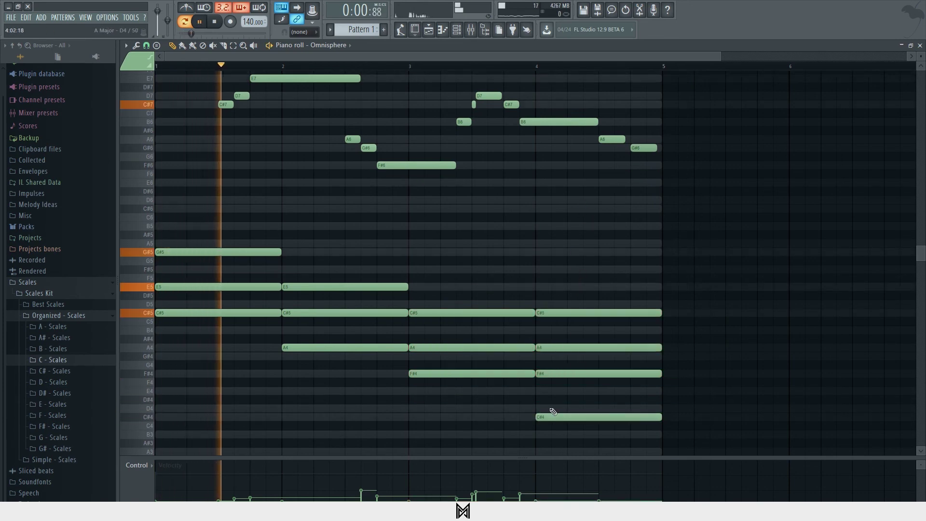
pyautogui.moveTo(551, 415); pyautogui.dragTo(553, 407)
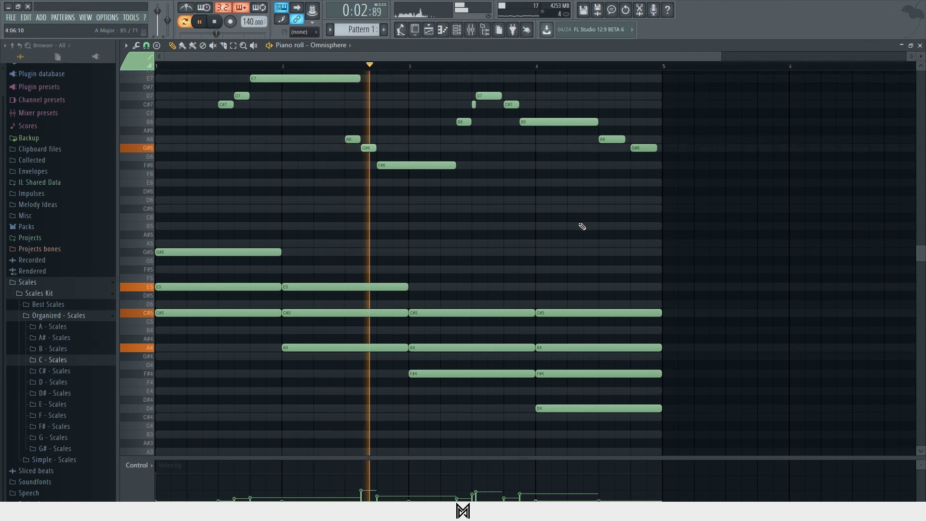
# Move the bar 4 C#5 down an octave to C#4, delete the D4 above it, and play the pattern
pyautogui.click(576, 313)
pyautogui.hotkey('ctrl', 'Down')
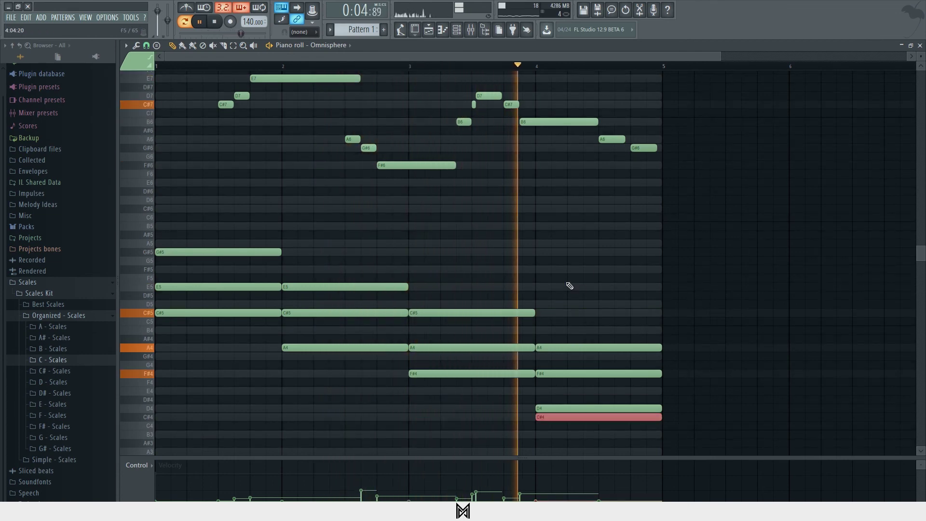
pyautogui.press('space')
pyautogui.rightClick(578, 306)
pyautogui.rightClick(559, 408)
pyautogui.press('space')
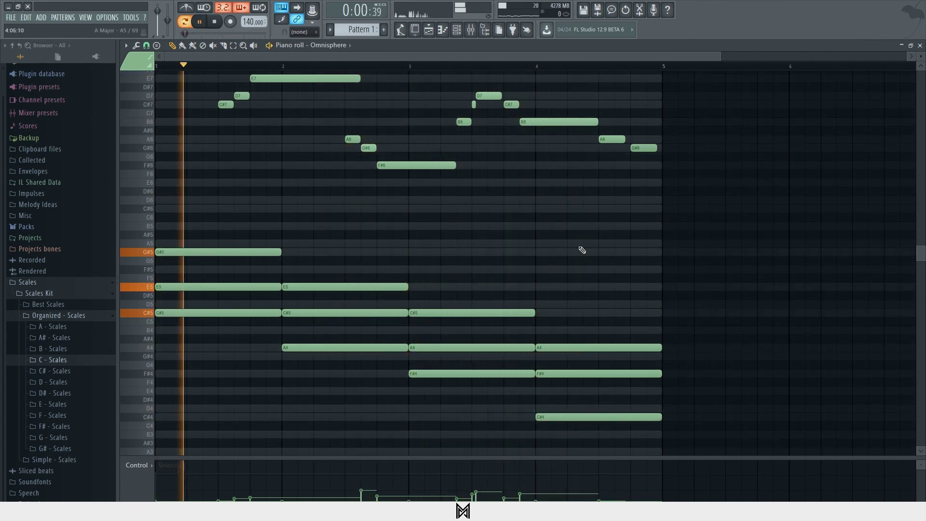
pyautogui.scroll(2, 579, 247)
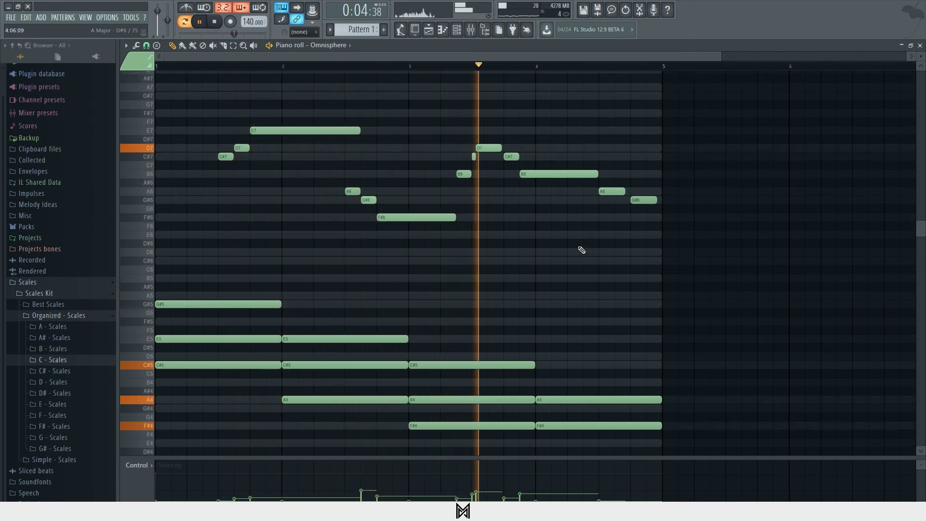
pyautogui.scroll(-3, 581, 249)
# Shorten the bar 4 C#4 to half a bar, and add a half-bar G#3 after it
pyautogui.press('space')
pyautogui.moveTo(660, 389); pyautogui.dragTo(616, 391)
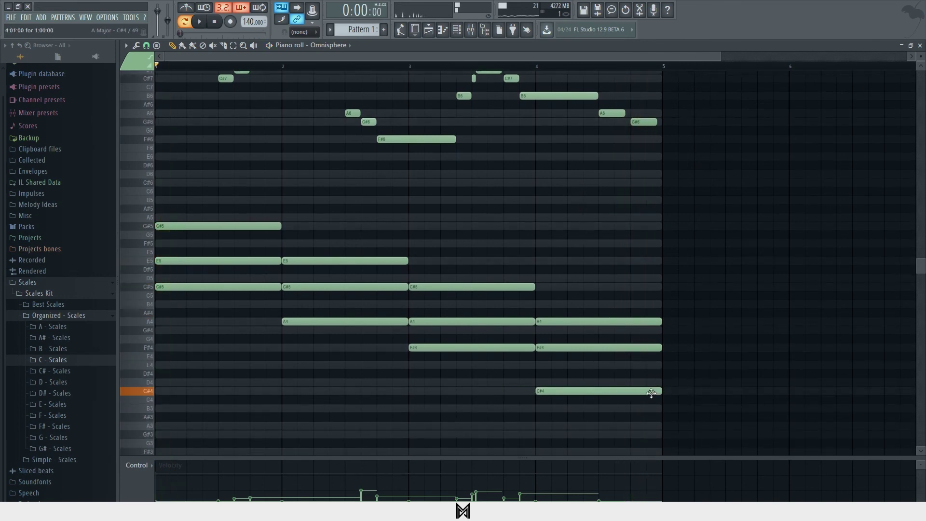
pyautogui.click(598, 409)
pyautogui.moveTo(616, 405); pyautogui.dragTo(618, 436)
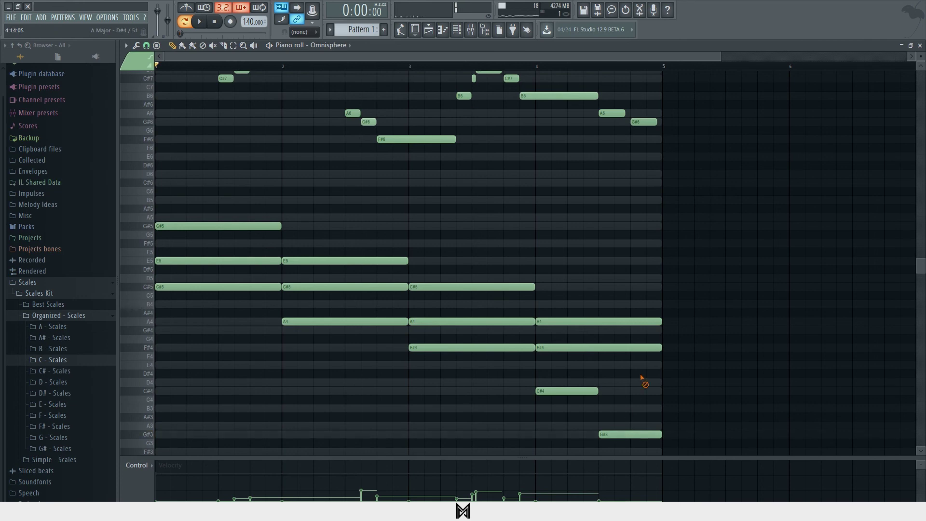
# Play the looped pattern to check the bar 4 bass notes against the chords and melody, and stop playback
pyautogui.press('space')
pyautogui.scroll(3, 654, 262)
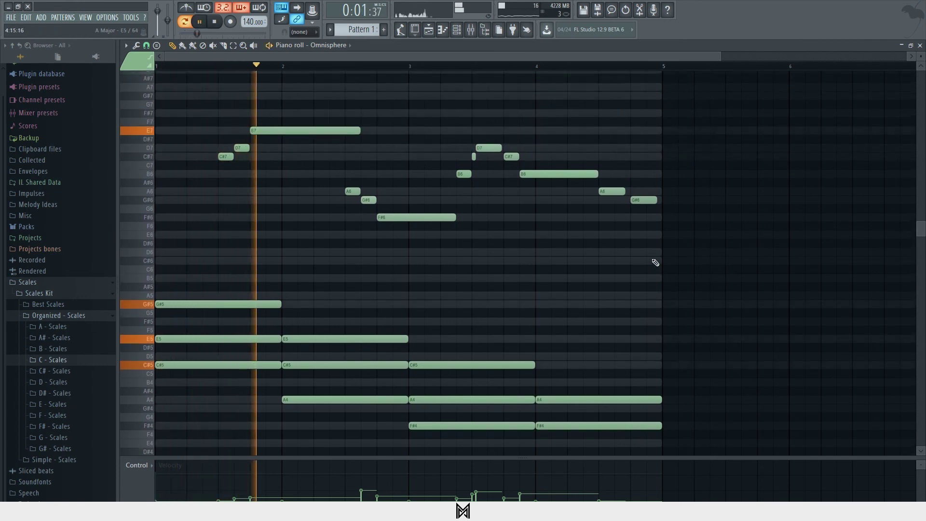
pyautogui.scroll(-2, 655, 262)
pyautogui.scroll(-1, 655, 262)
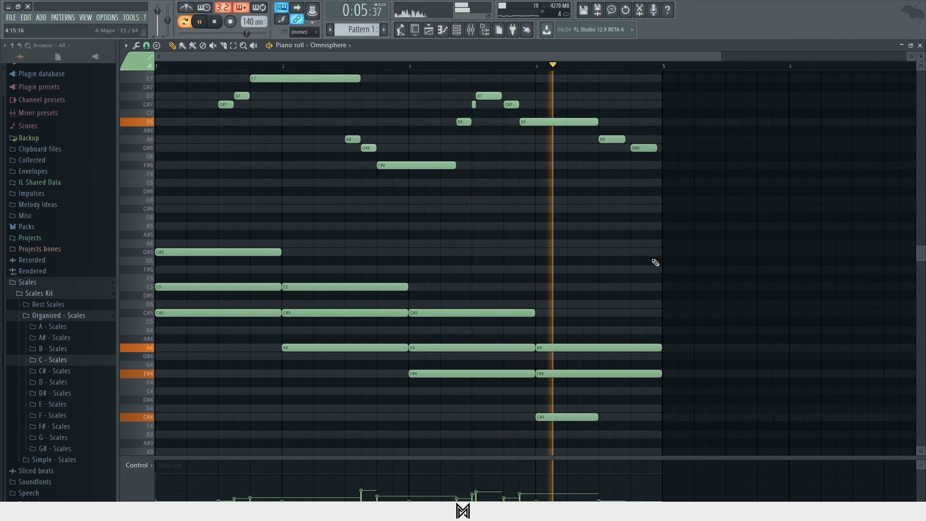
pyautogui.scroll(-3, 653, 268)
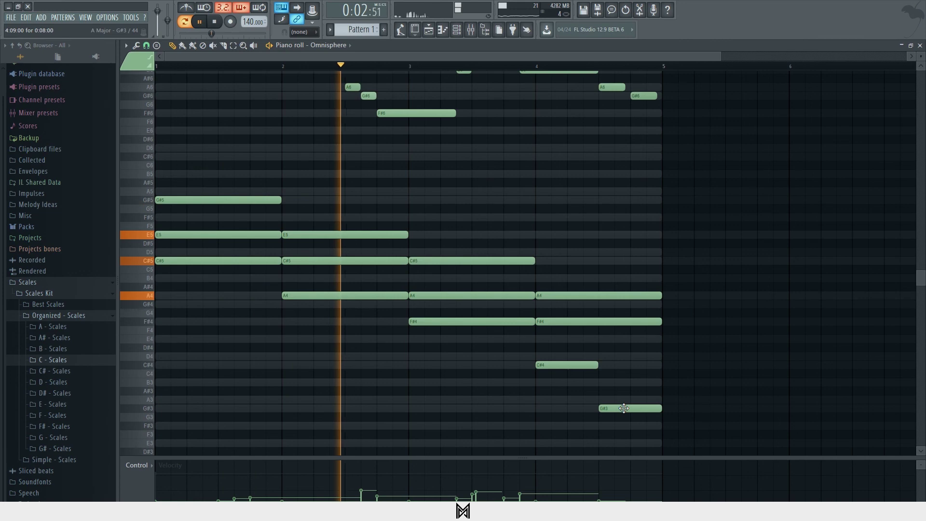
pyautogui.scroll(4, 624, 406)
pyautogui.scroll(1, 624, 406)
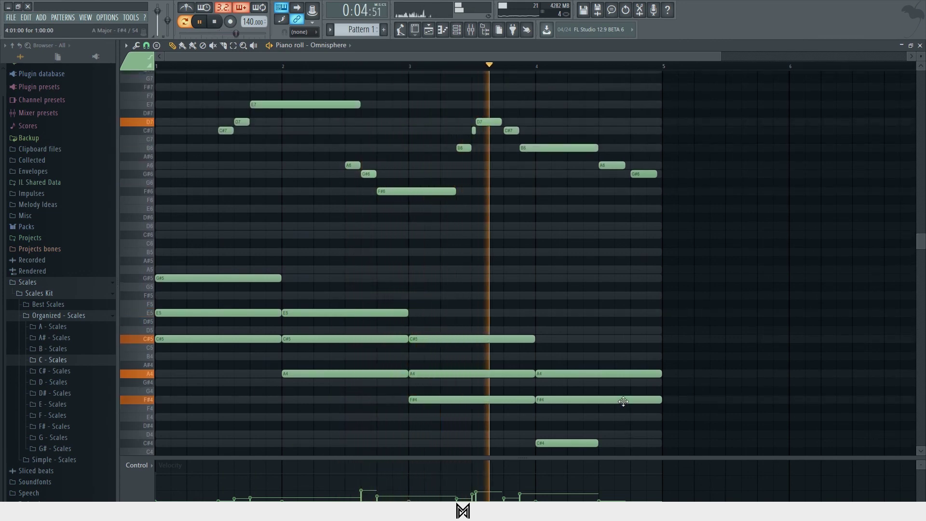
pyautogui.scroll(-6, 623, 401)
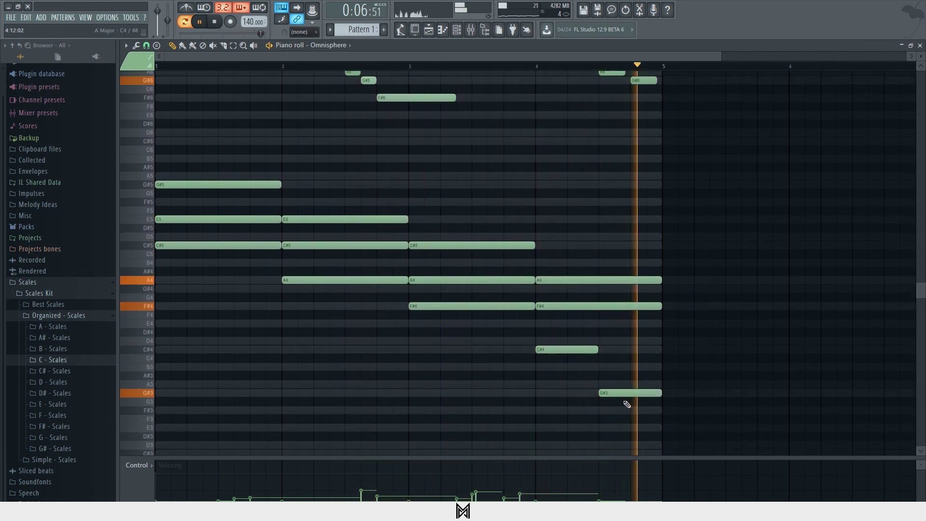
pyautogui.scroll(6, 627, 402)
pyautogui.press('space')
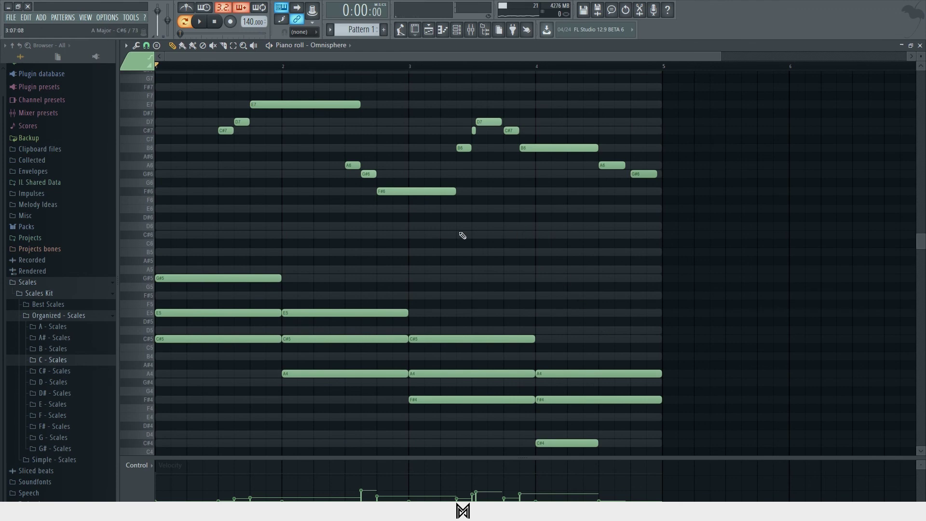
# Close the piano roll and the mixer, and reopen the Omnisphere notes from the channel rack
pyautogui.click(919, 46)
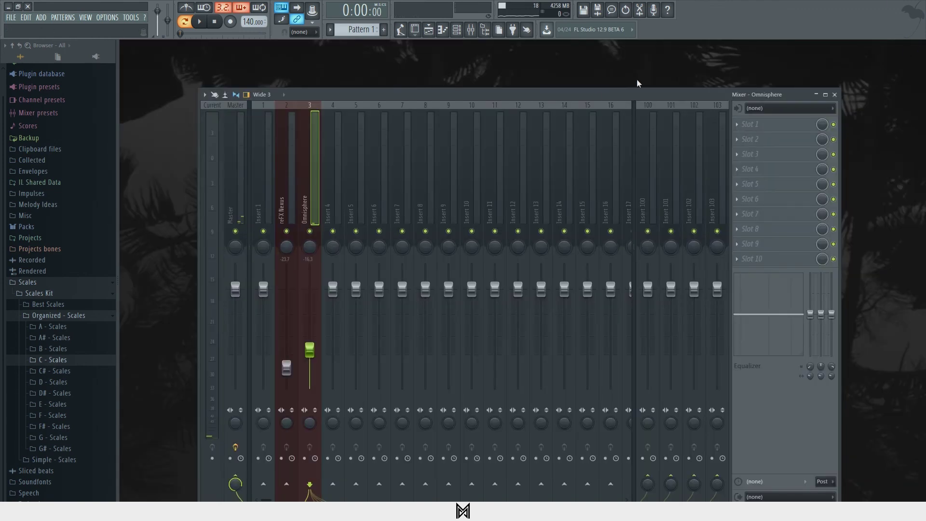
pyautogui.click(834, 94)
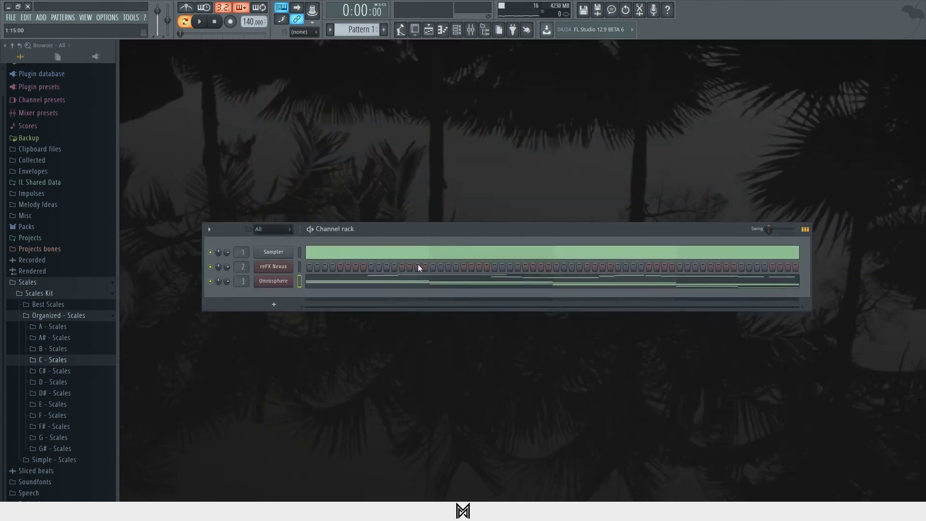
pyautogui.click(413, 281)
# Select all the chord notes in bars 1 to 4, and then select the melody notes above them instead
pyautogui.scroll(3, 242, 178)
pyautogui.moveTo(211, 258); pyautogui.dragTo(475, 456)
pyautogui.scroll(-6, 597, 424)
pyautogui.moveTo(625, 414); pyautogui.dragTo(546, 263)
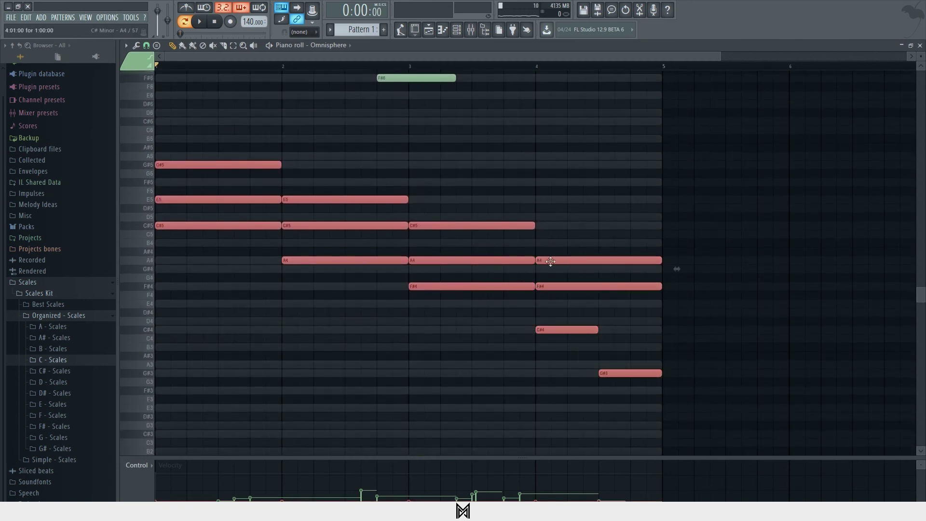
pyautogui.scroll(5, 541, 249)
pyautogui.moveTo(705, 239); pyautogui.dragTo(207, 106)
pyautogui.click(156, 45)
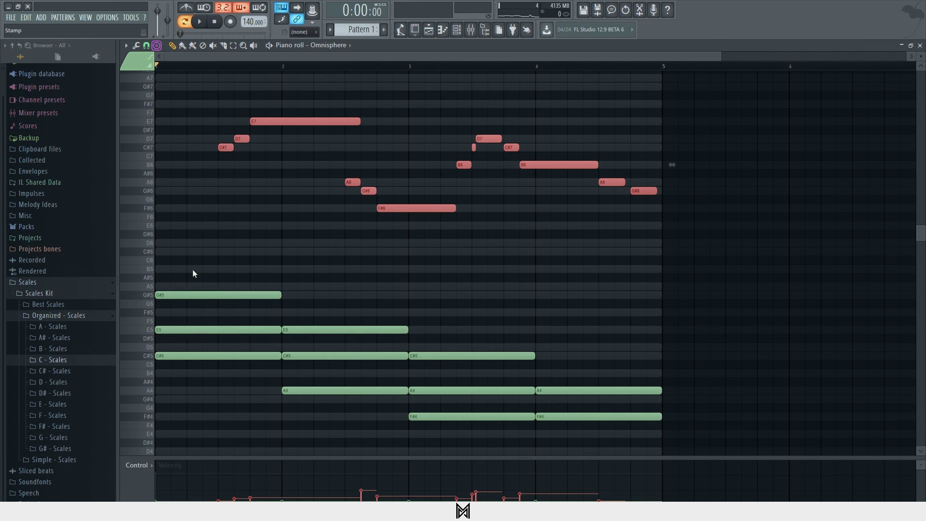
pyautogui.click(290, 297)
pyautogui.scroll(-2, 238, 67)
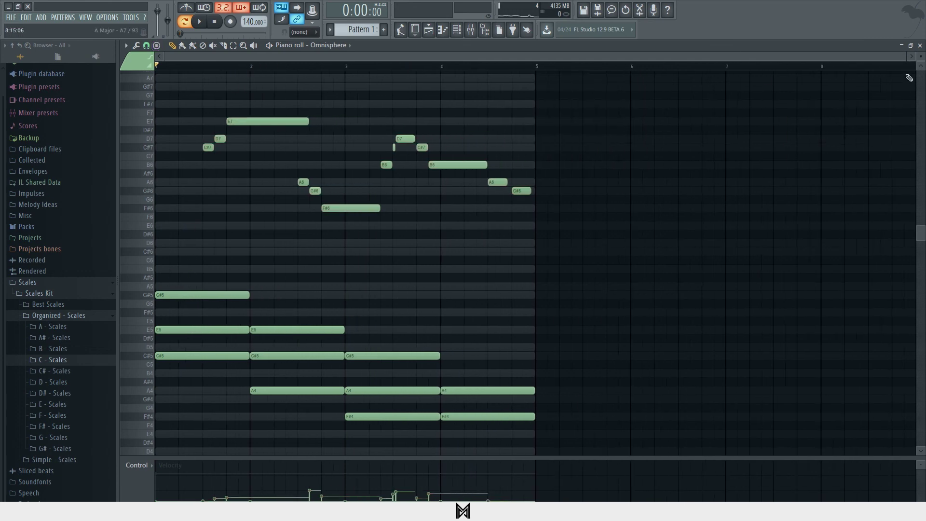
# Close the piano roll and move the channel rack slightly higher on the workspace
pyautogui.click(920, 45)
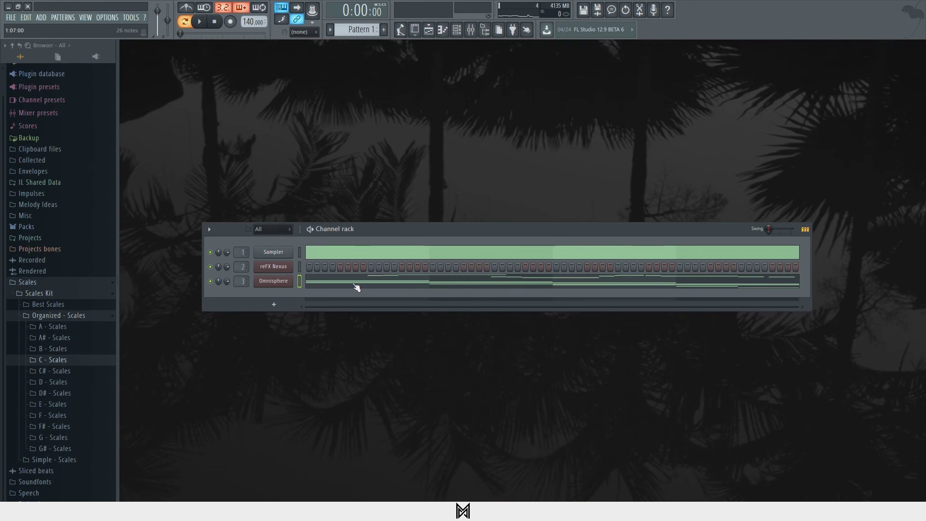
pyautogui.moveTo(333, 229); pyautogui.dragTo(357, 195)
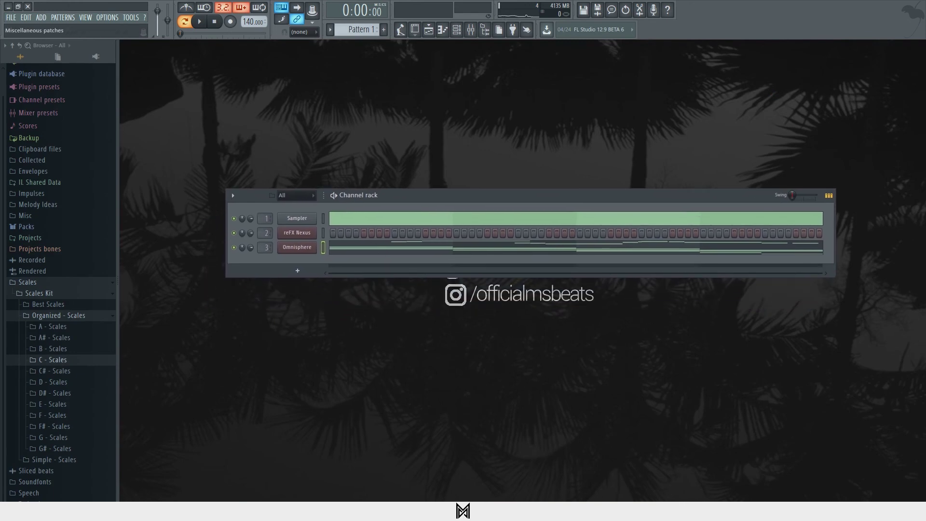